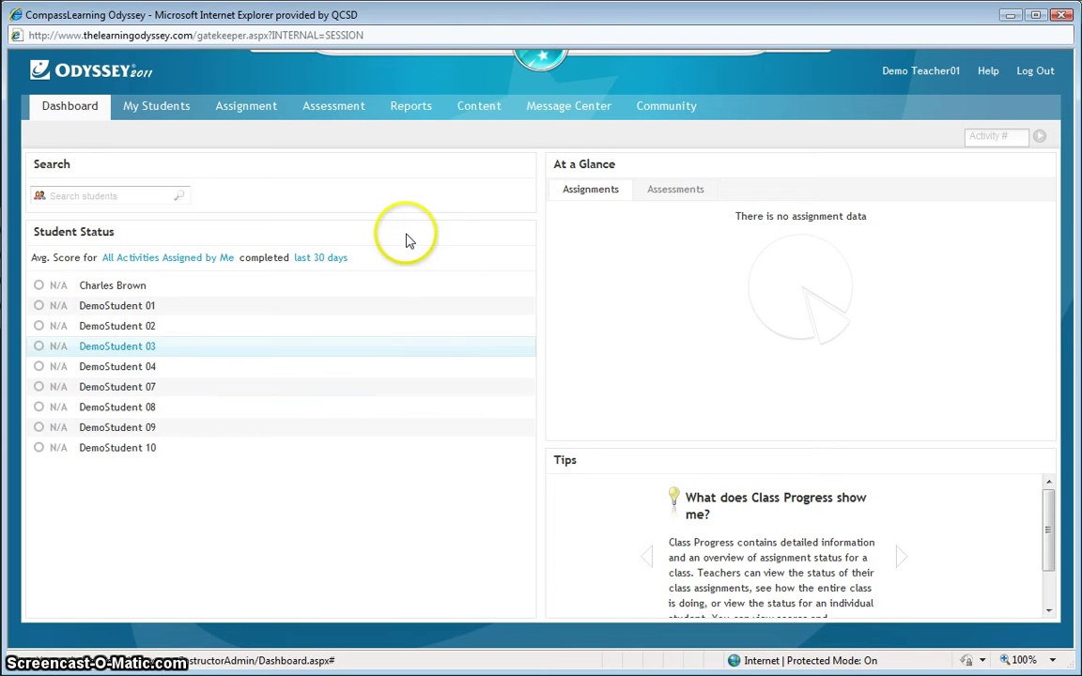
- Open the settings of the Default Student Progress Report template from the Odyssey progress reports
{"action": "left_click", "coordinate": [403, 111]}
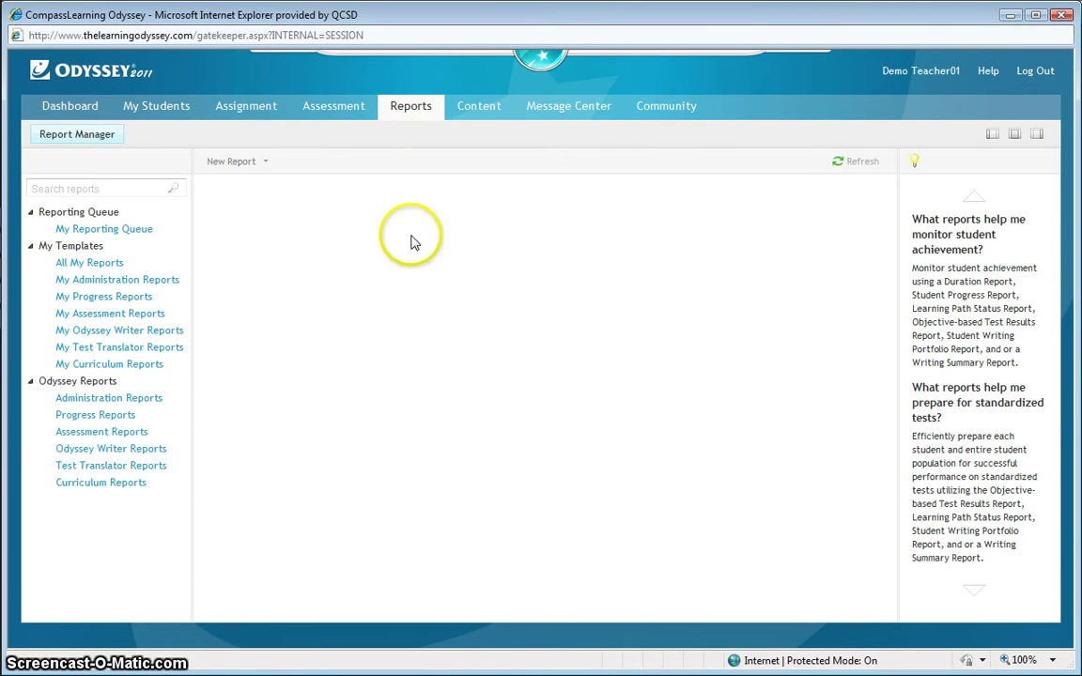
{"action": "left_click", "coordinate": [103, 417]}
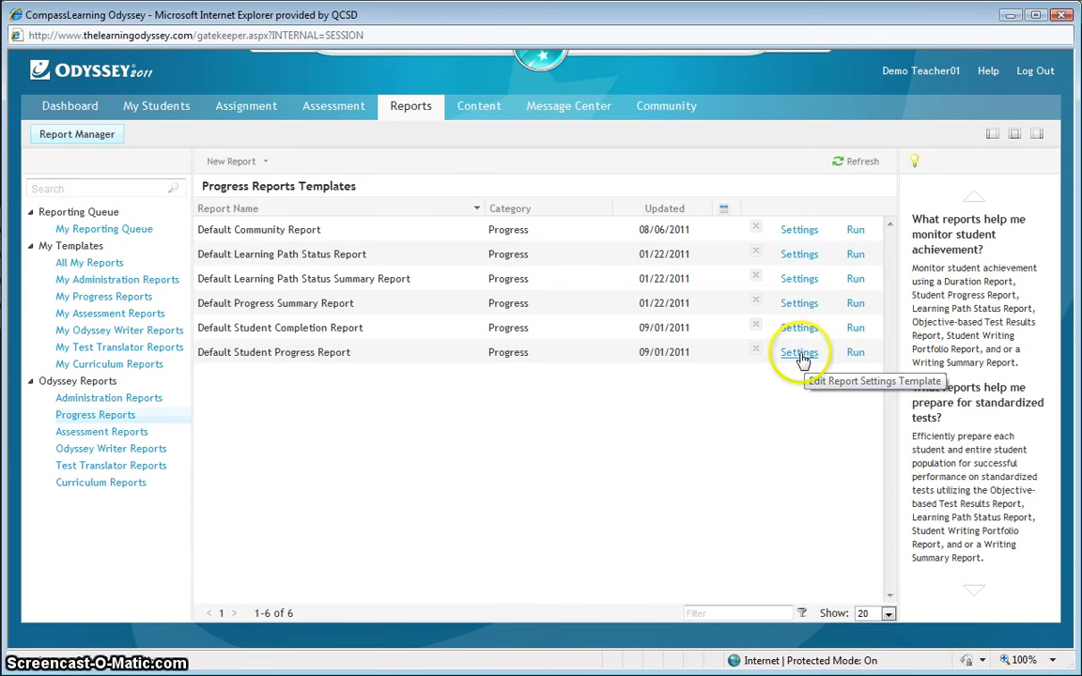
{"action": "left_click", "coordinate": [799, 354]}
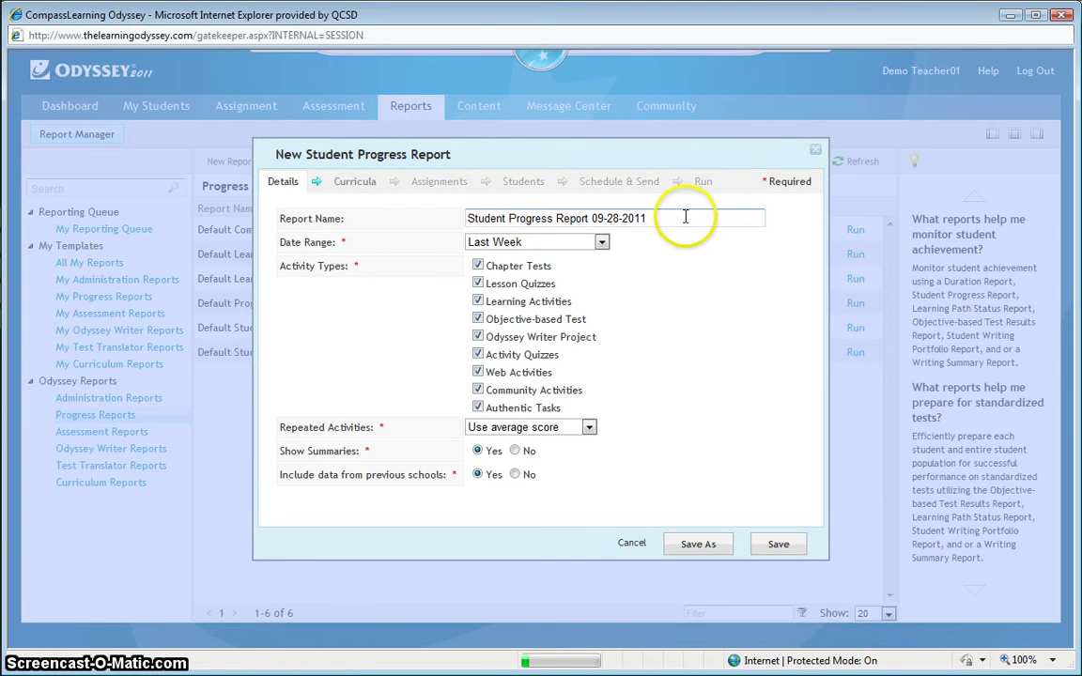
- Add the student's full name at the start of the report name
{"action": "left_click", "coordinate": [468, 217]}
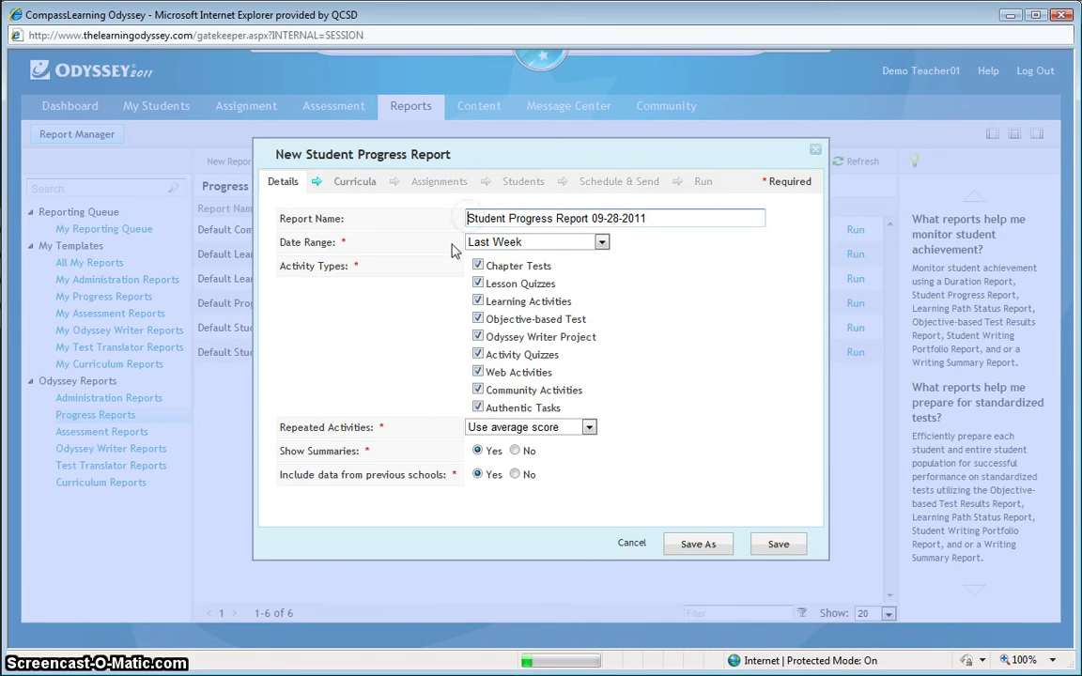
{"action": "type", "text": "Charlie "}
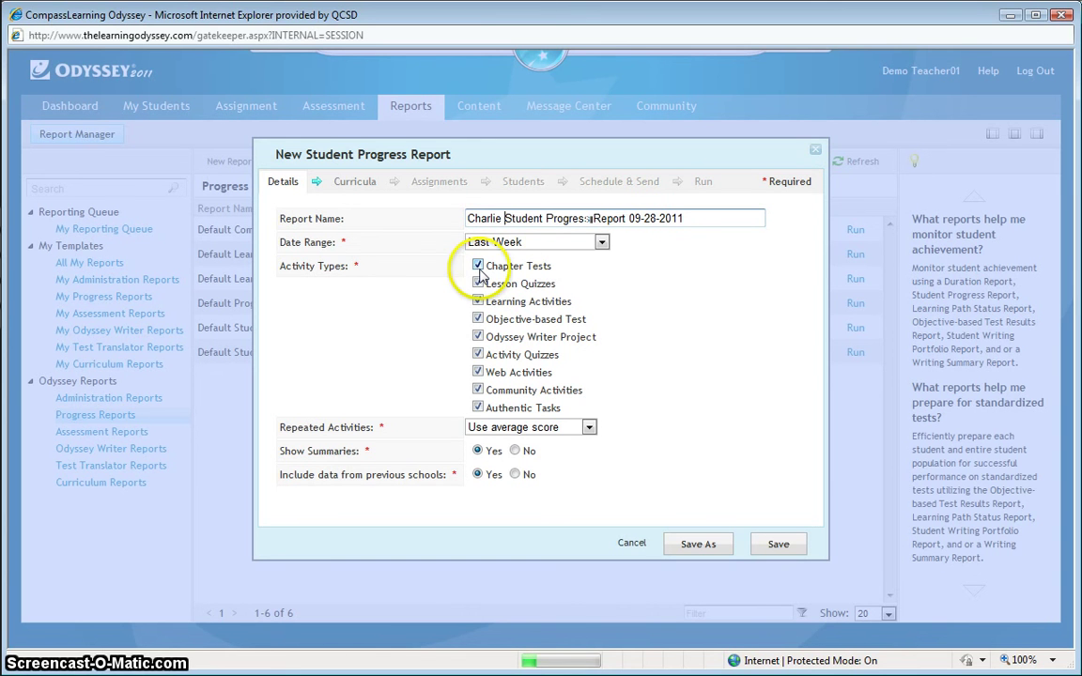
{"action": "type", "text": "Brown"}
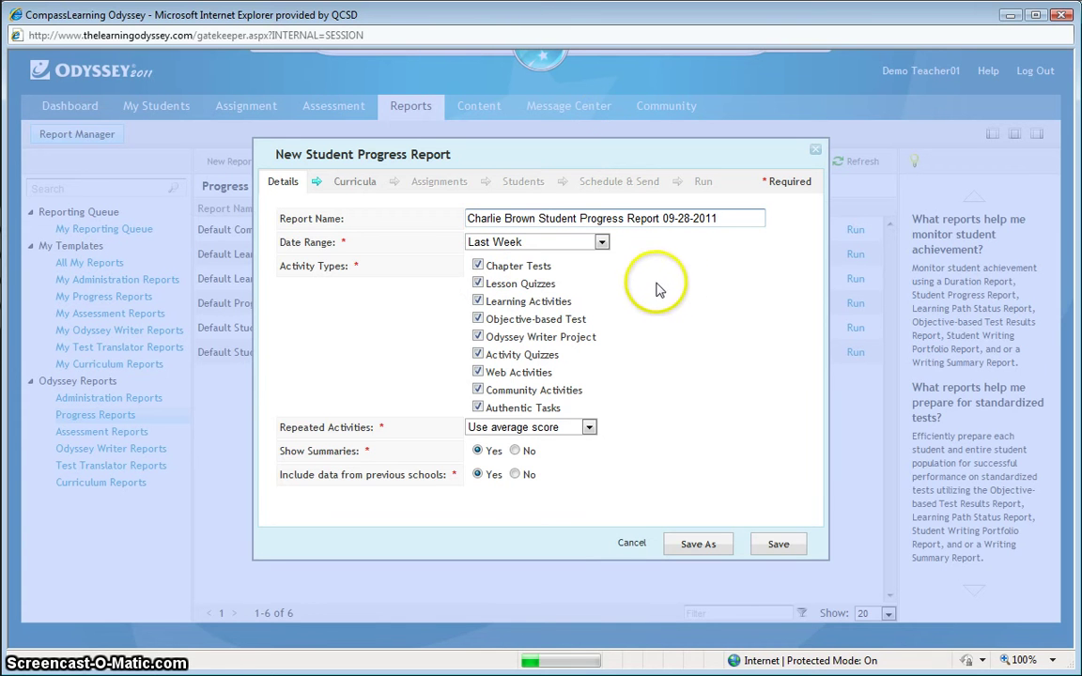
- Set the report's date range to From [Selected] to Today, starting on 09/18/2011
{"action": "left_click", "coordinate": [602, 242]}
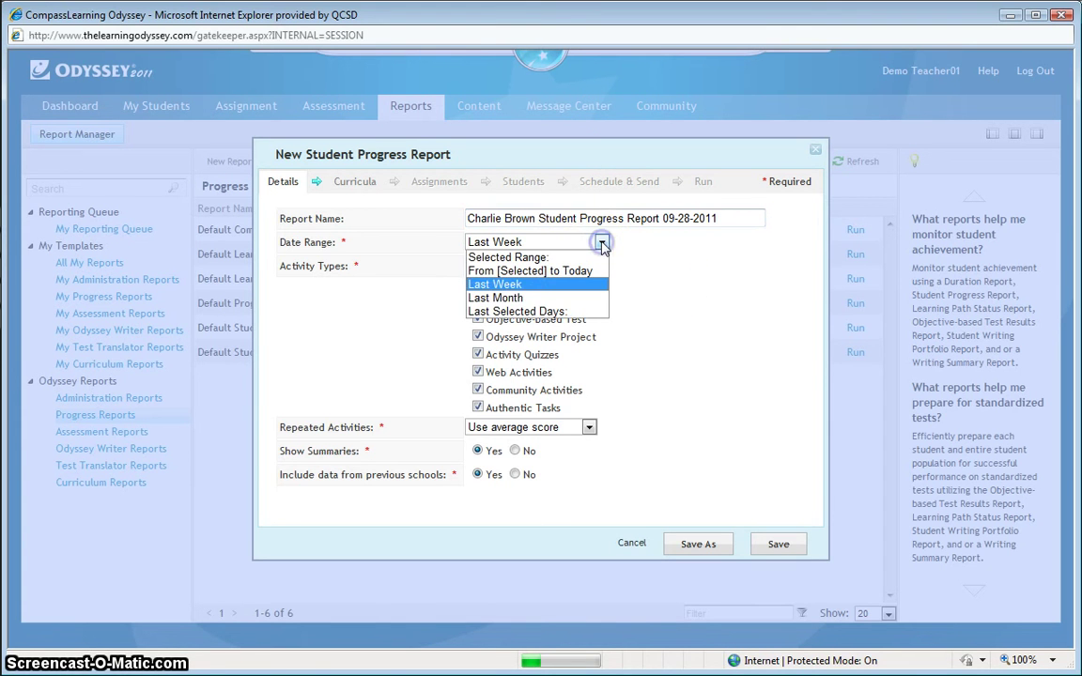
{"action": "left_click", "coordinate": [575, 272]}
{"action": "left_click", "coordinate": [682, 243]}
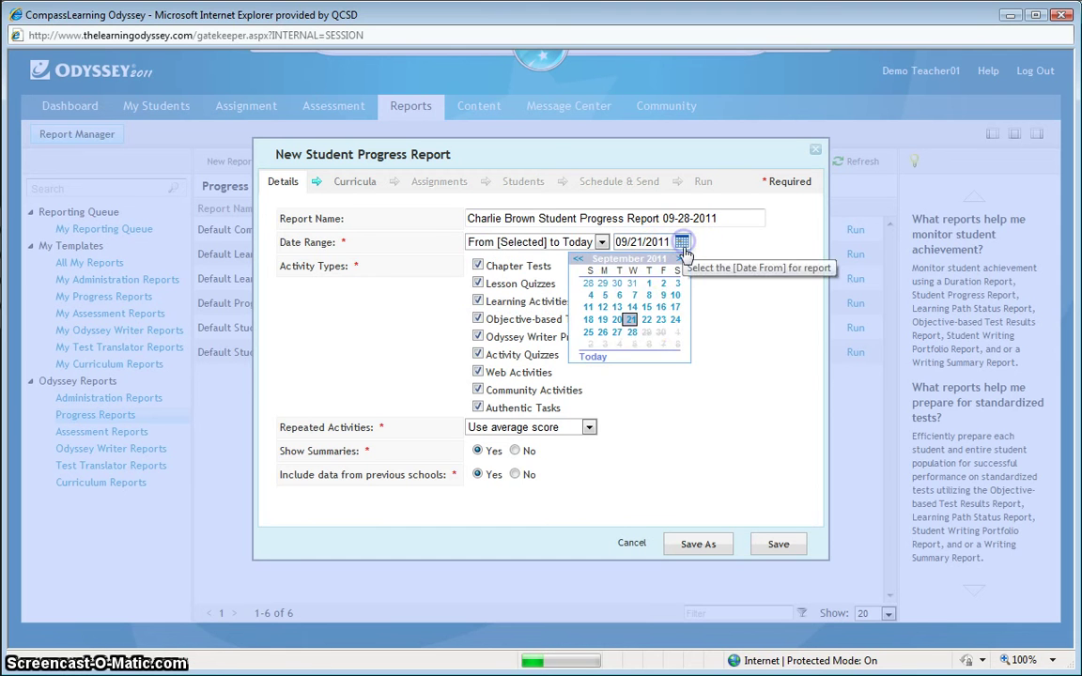
{"action": "left_click", "coordinate": [589, 321]}
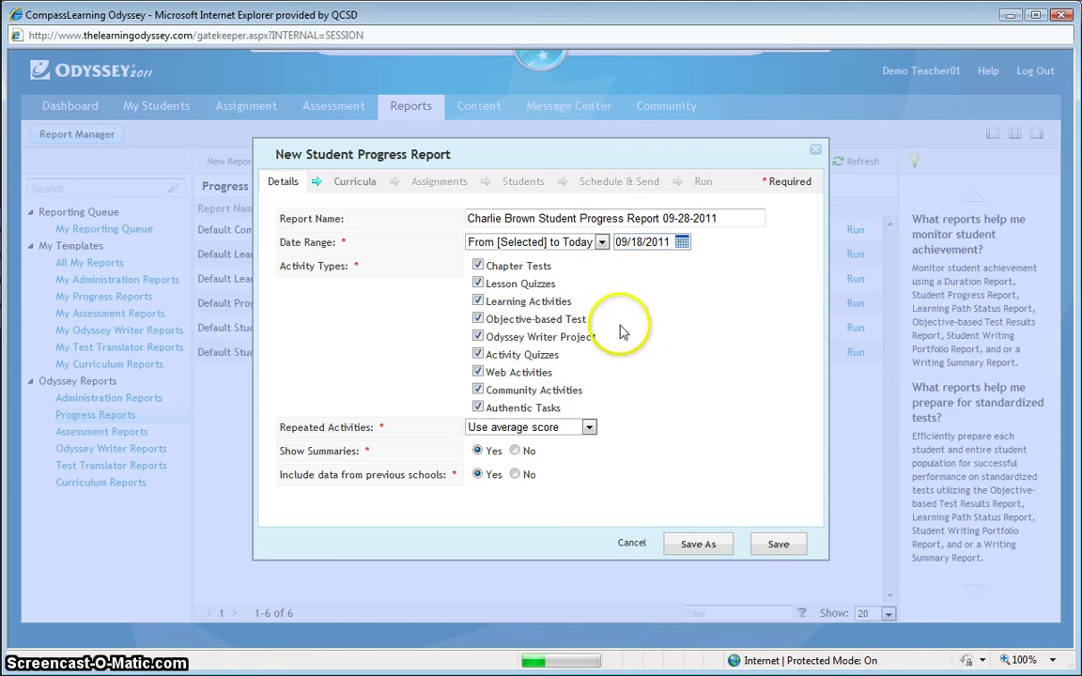
- Review the report's curricula and assignments settings, leaving all subjects and grades and All Work selected
{"action": "left_click", "coordinate": [351, 188]}
{"action": "left_click", "coordinate": [356, 195]}
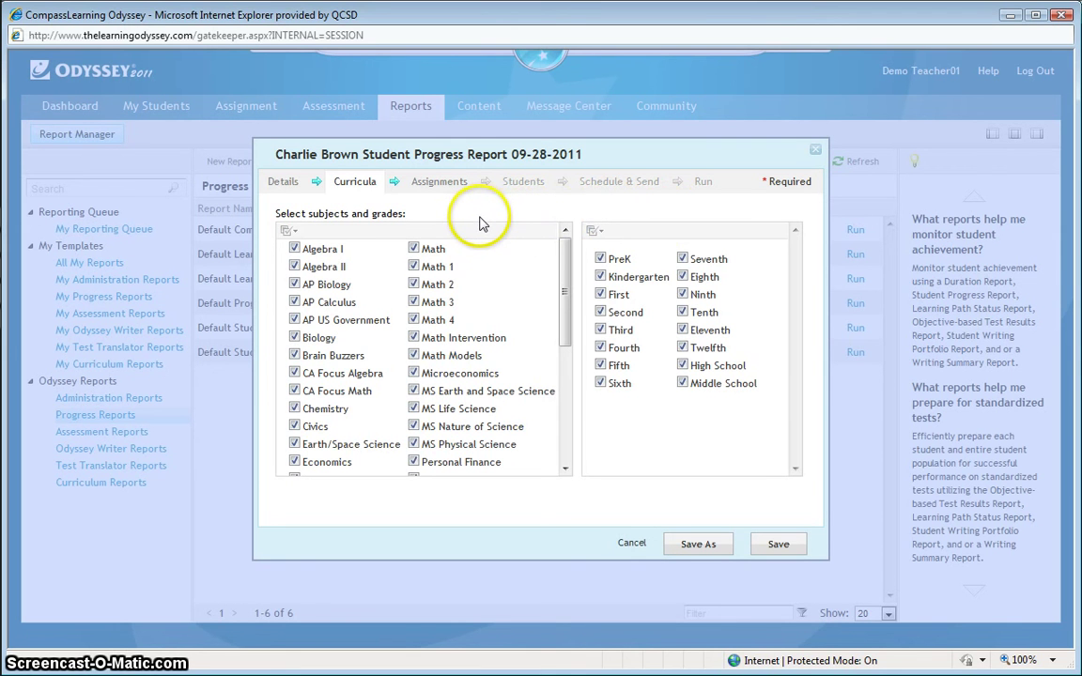
{"action": "left_click", "coordinate": [436, 188]}
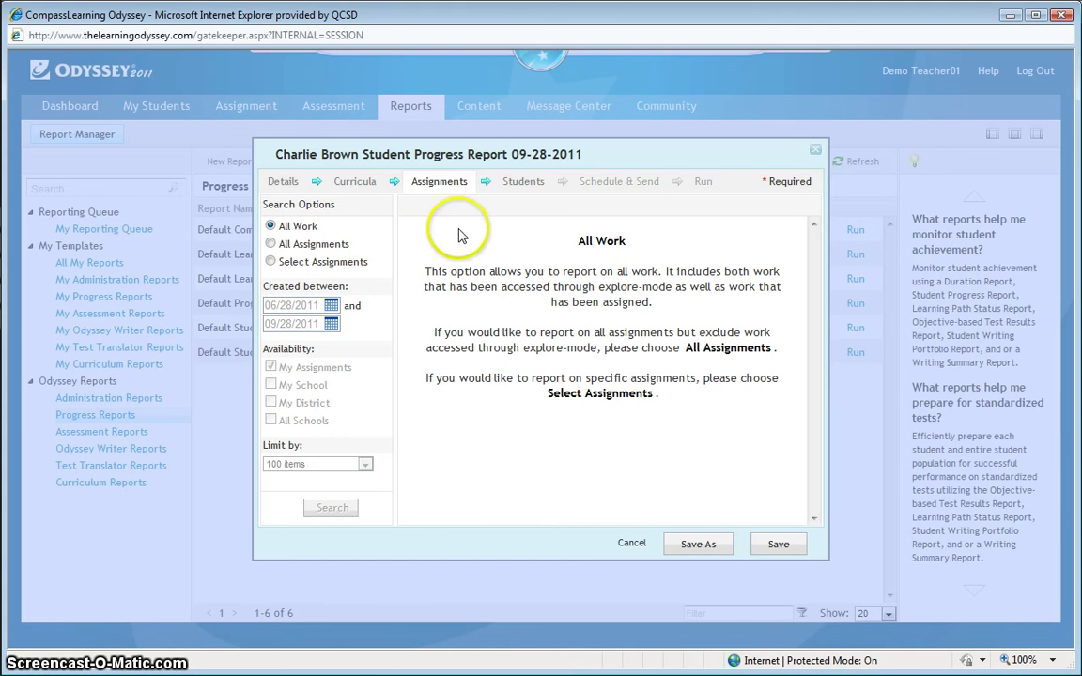
- Add the student named in the report title to the report from the My Students list
{"action": "left_click", "coordinate": [524, 186]}
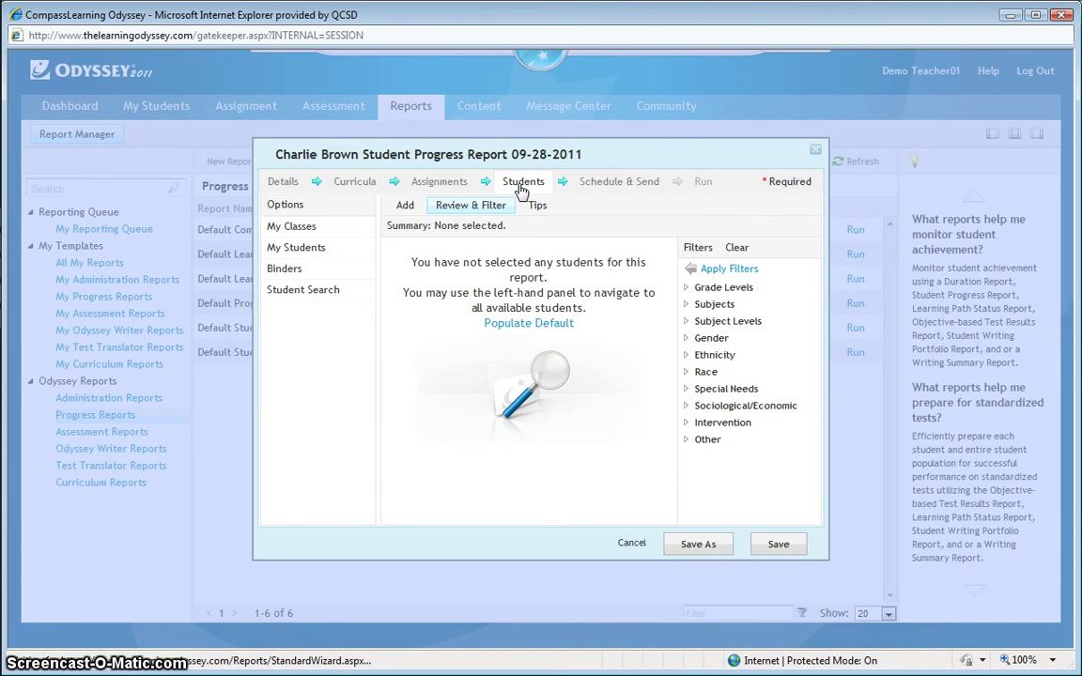
{"action": "left_click", "coordinate": [297, 230]}
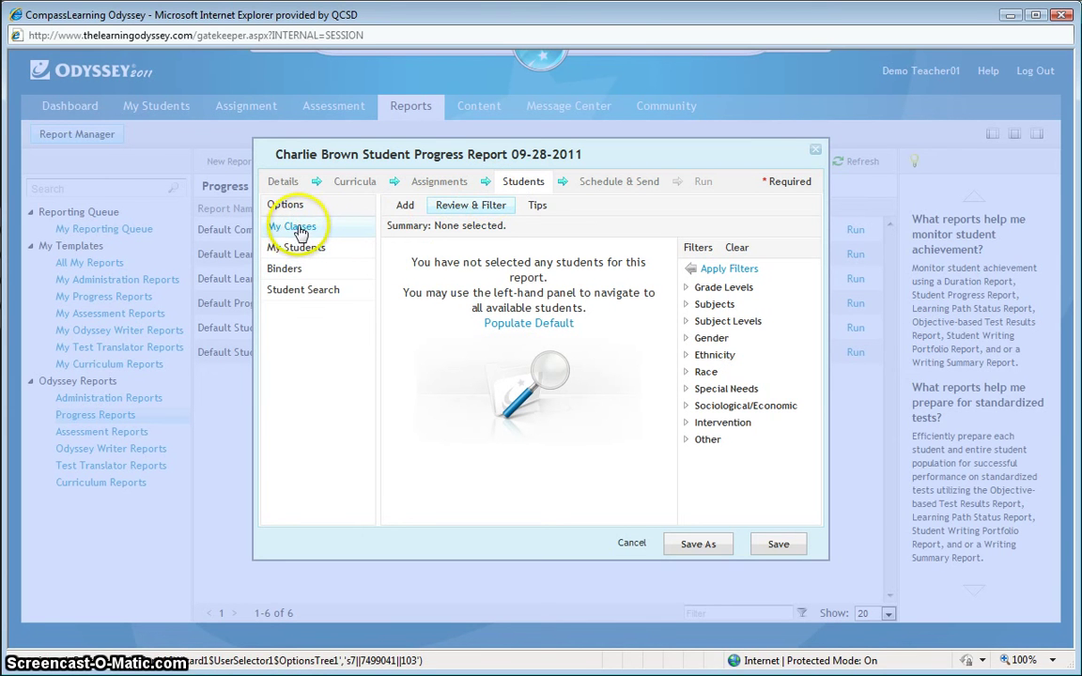
{"action": "left_click", "coordinate": [301, 247]}
{"action": "left_click", "coordinate": [299, 271]}
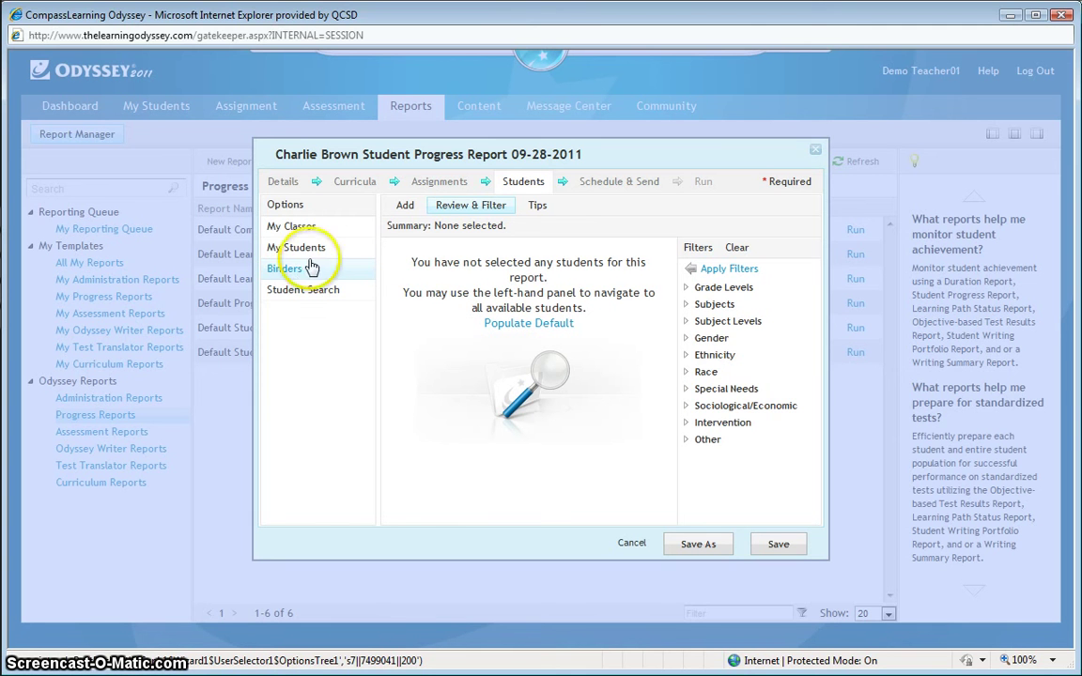
{"action": "left_click", "coordinate": [300, 249]}
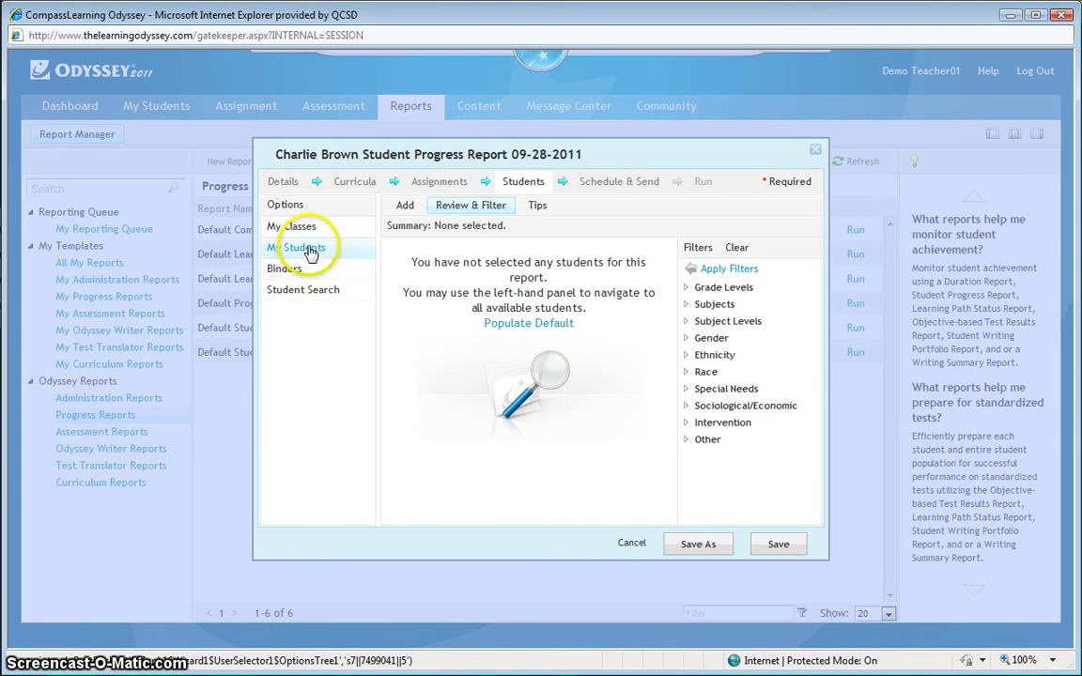
{"action": "left_click", "coordinate": [300, 256]}
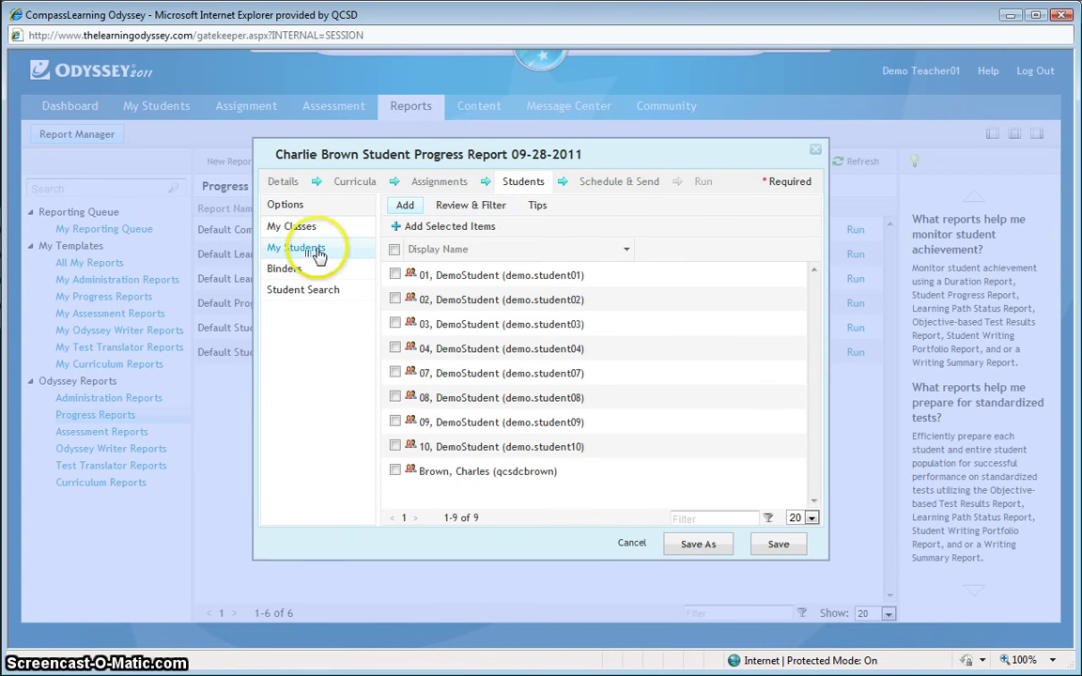
{"action": "left_click", "coordinate": [396, 472]}
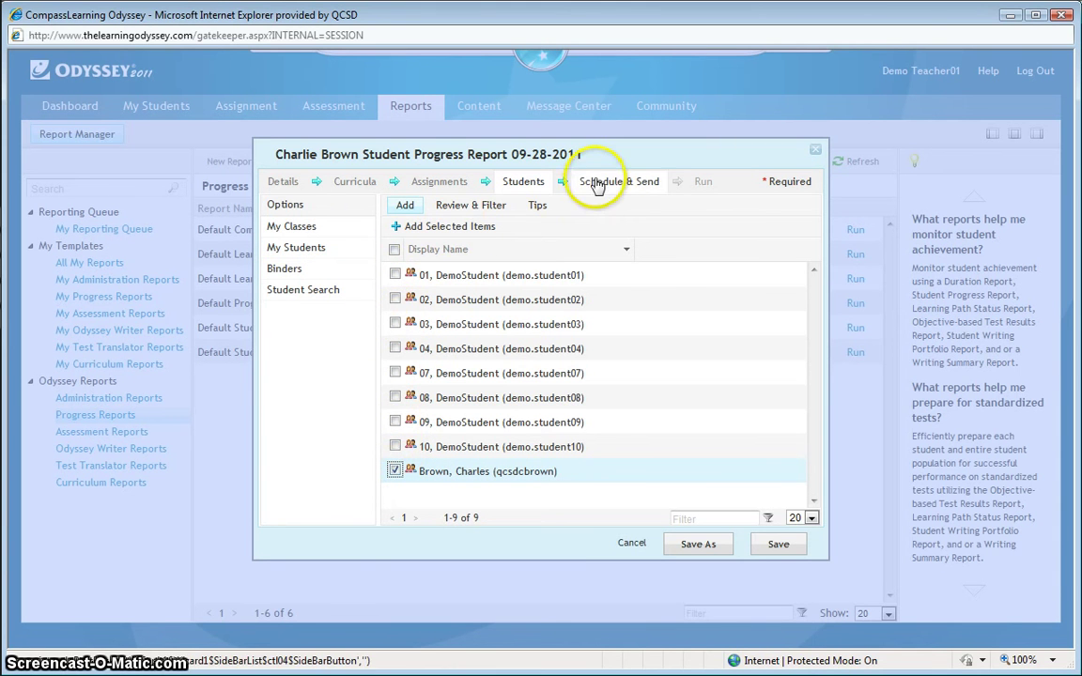
{"action": "left_click", "coordinate": [416, 229]}
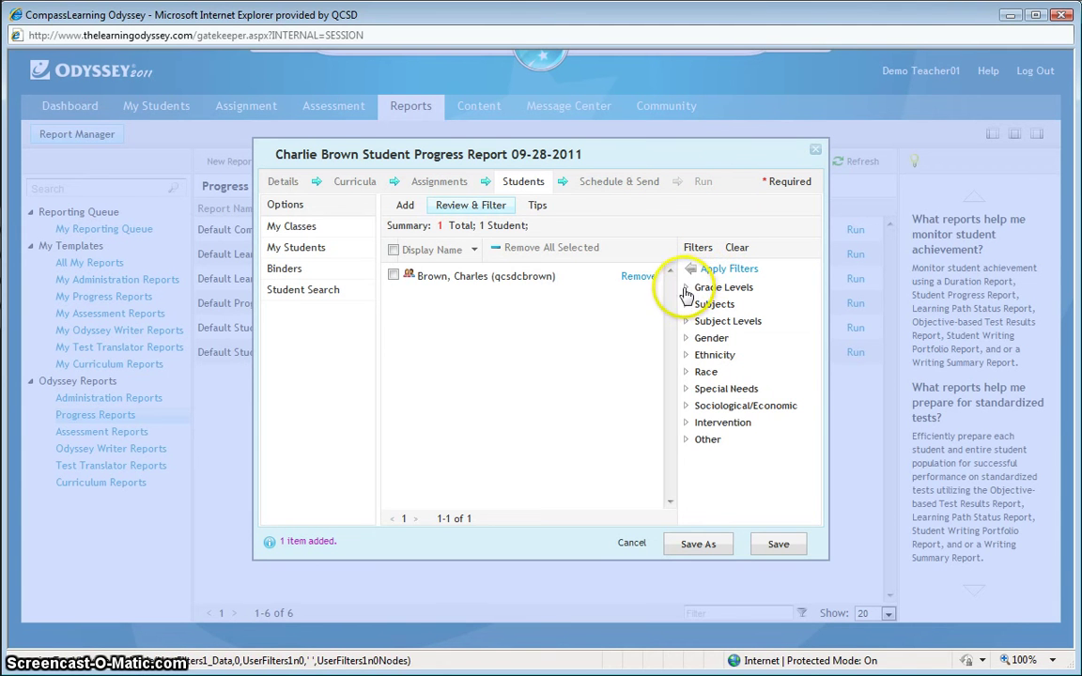
- Look through the Grade Levels filter options for the report's students and collapse them again
{"action": "left_click", "coordinate": [685, 287]}
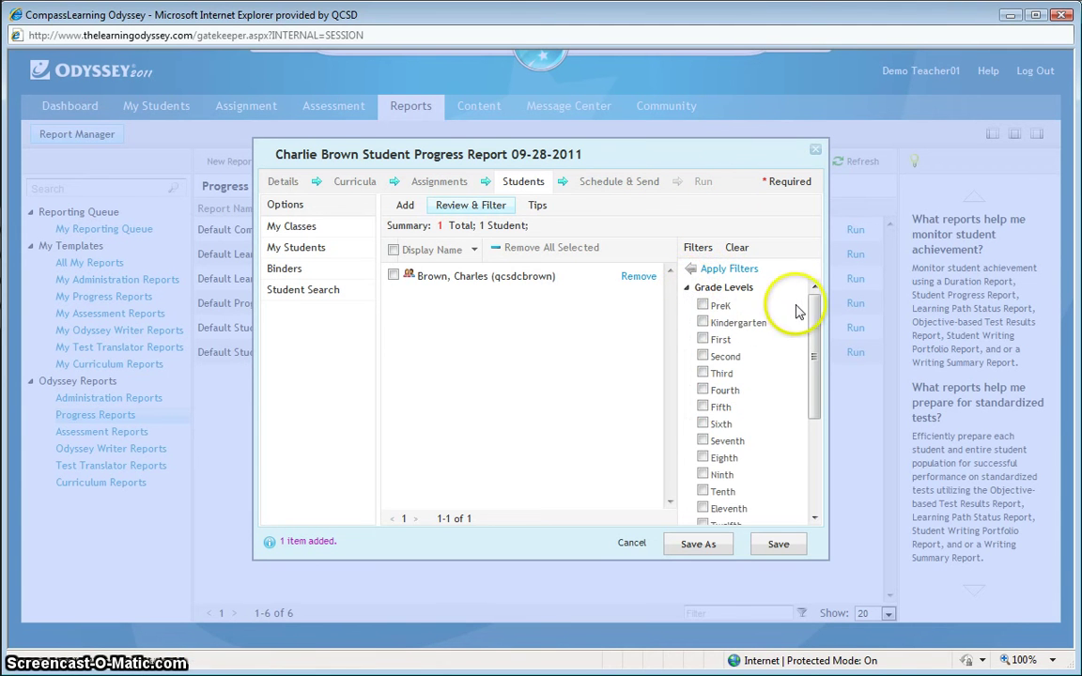
{"action": "left_click_drag", "start_coordinate": [813, 310], "coordinate": [813, 285]}
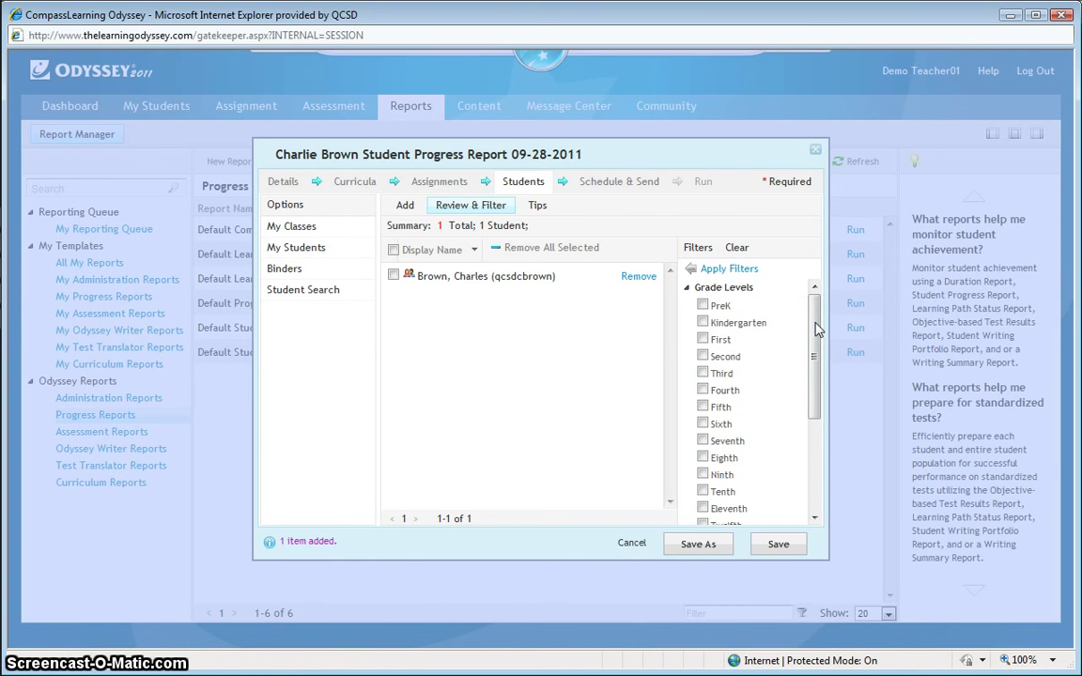
{"action": "left_click", "coordinate": [687, 287]}
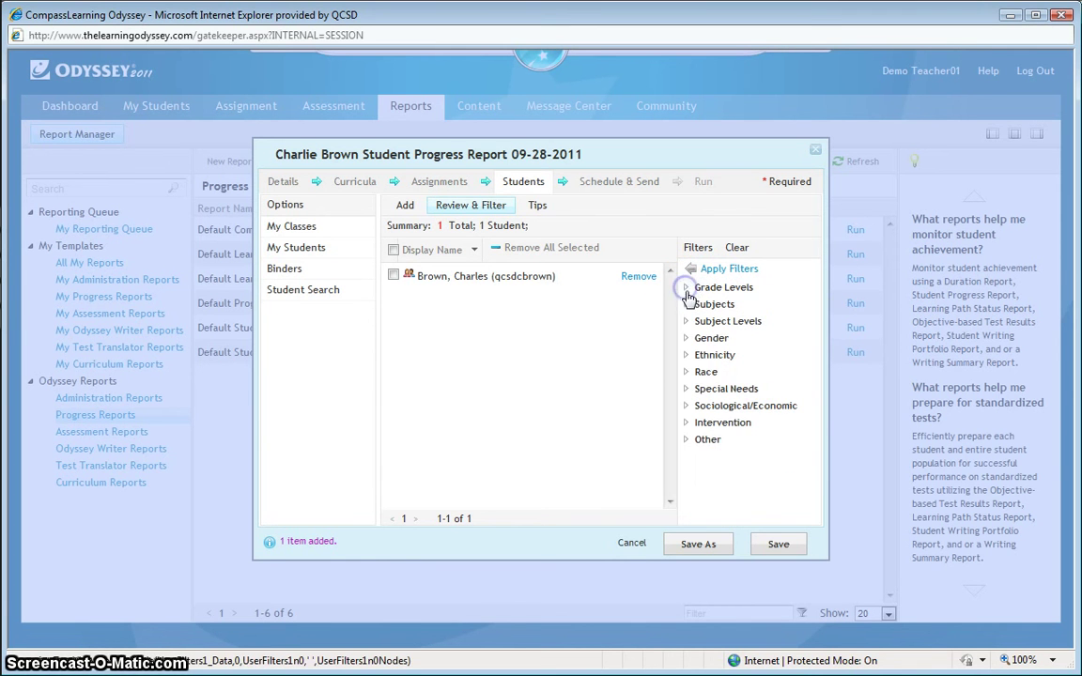
- Keep the listed e-mail recipient, attach PDF and CSV files, and enter a message introducing the student's report from Sunday to today
{"action": "left_click", "coordinate": [623, 188]}
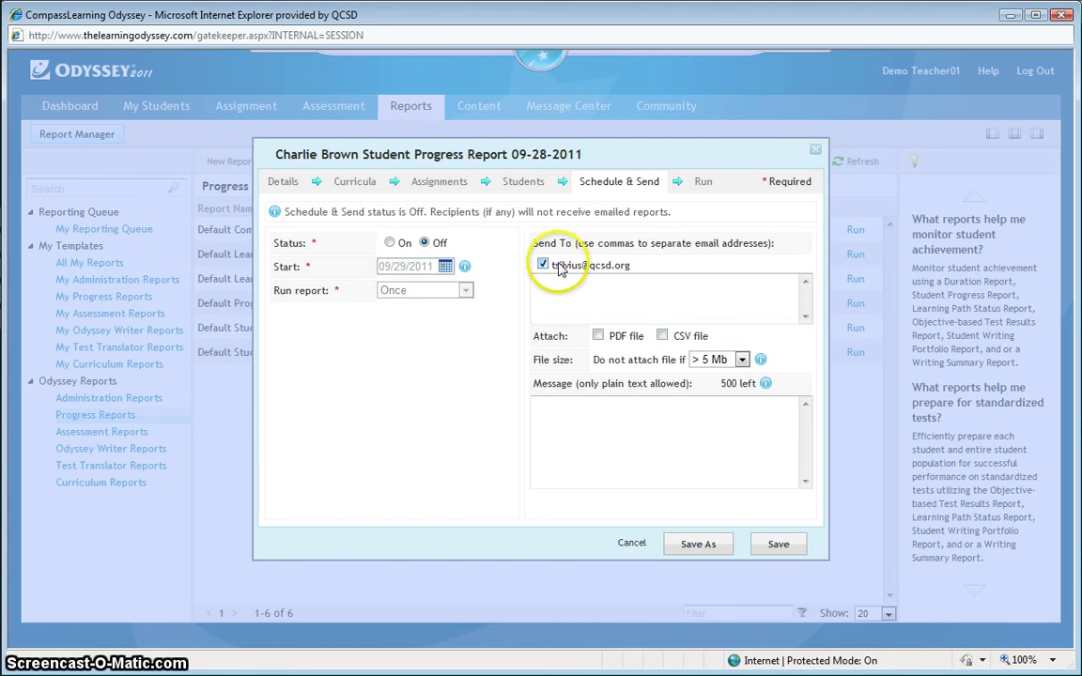
{"action": "left_click", "coordinate": [543, 266]}
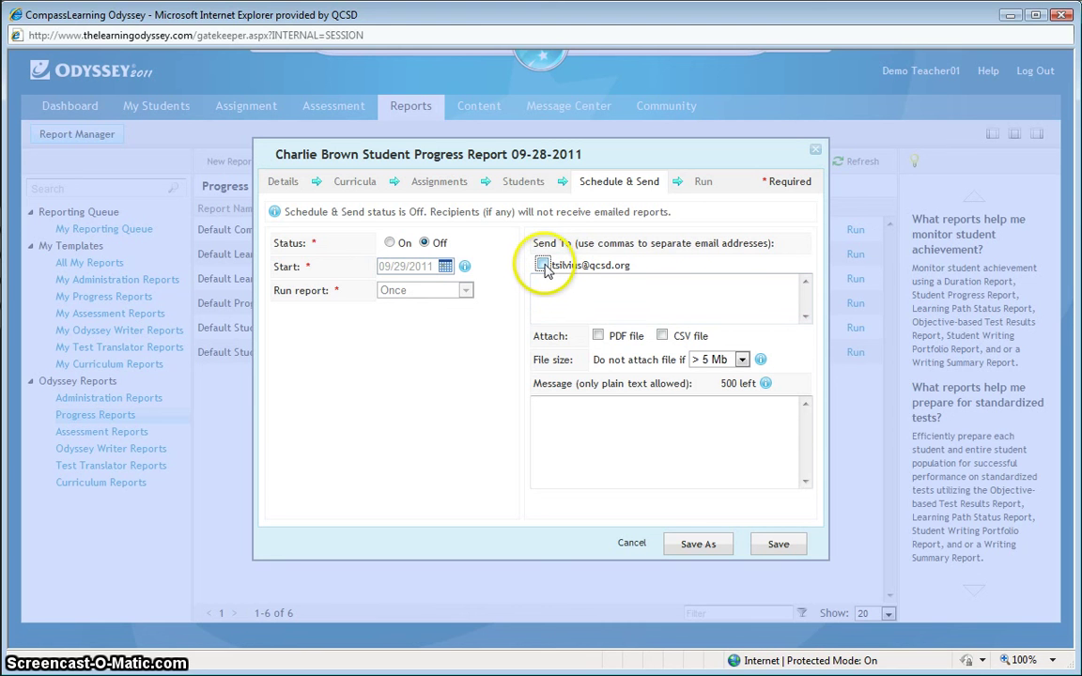
{"action": "left_click", "coordinate": [543, 266]}
{"action": "left_click", "coordinate": [557, 289]}
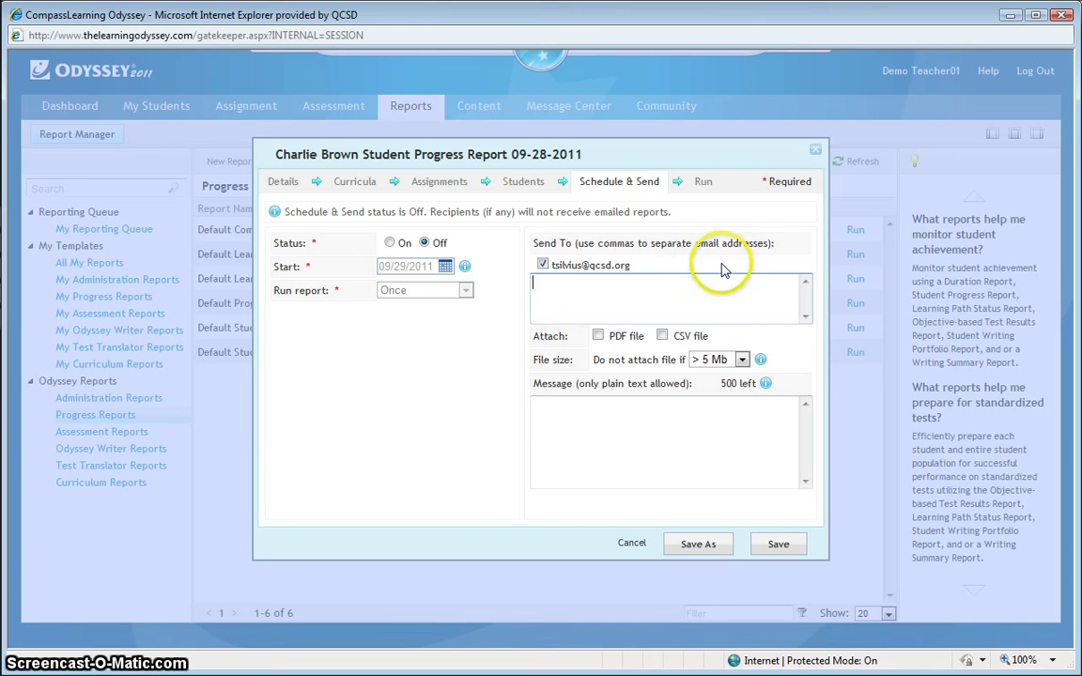
{"action": "left_click", "coordinate": [598, 336]}
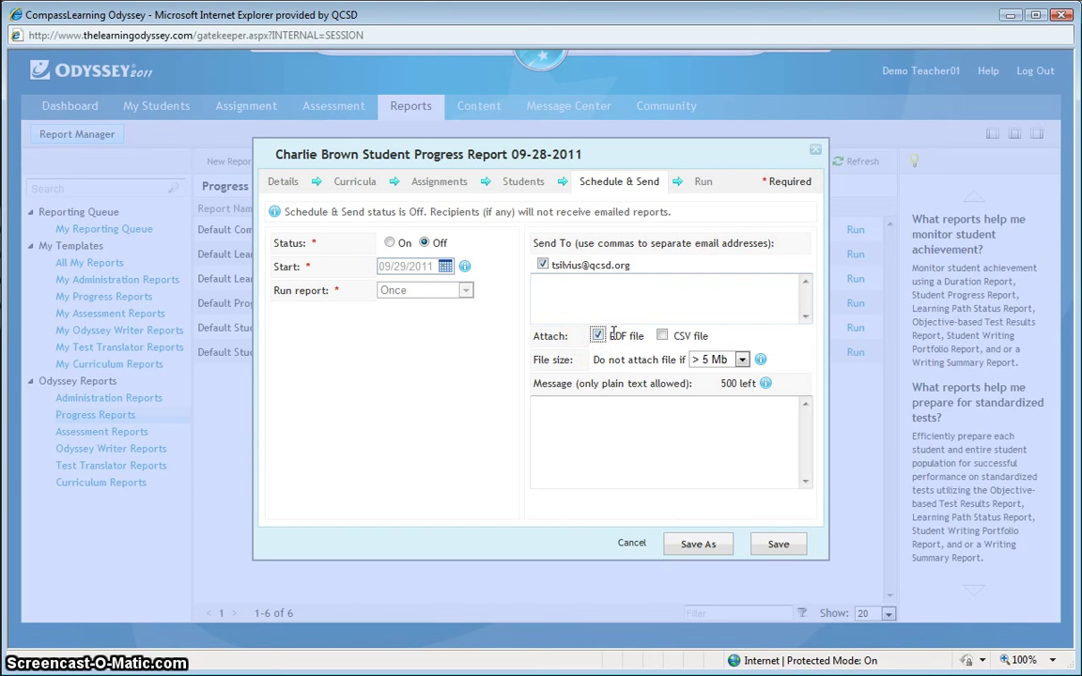
{"action": "left_click", "coordinate": [662, 336]}
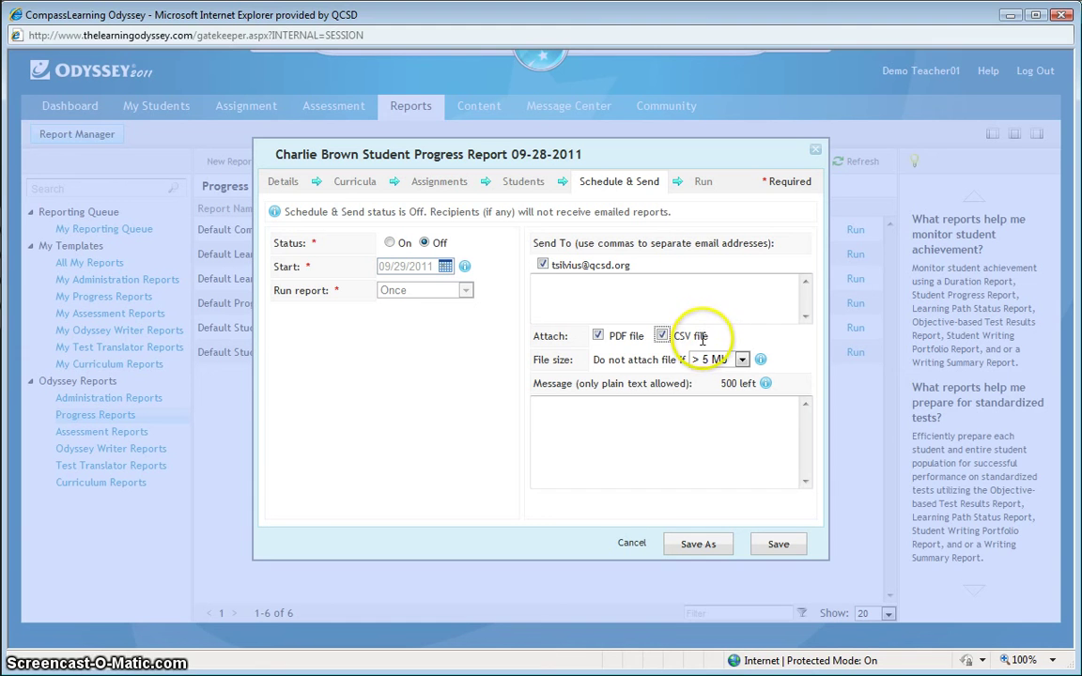
{"action": "left_click", "coordinate": [552, 419]}
{"action": "type", "text": "Here is Charlie's report from Sunday to today."}
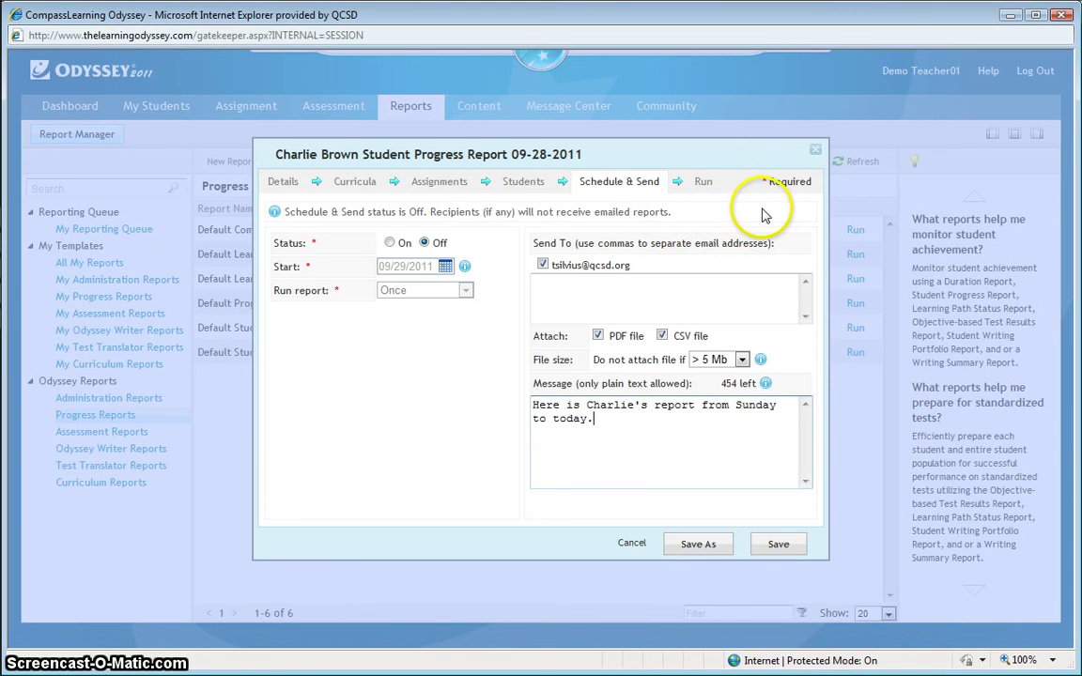
- Run the student progress report immediately and maximize the resulting report window
{"action": "left_click", "coordinate": [704, 184]}
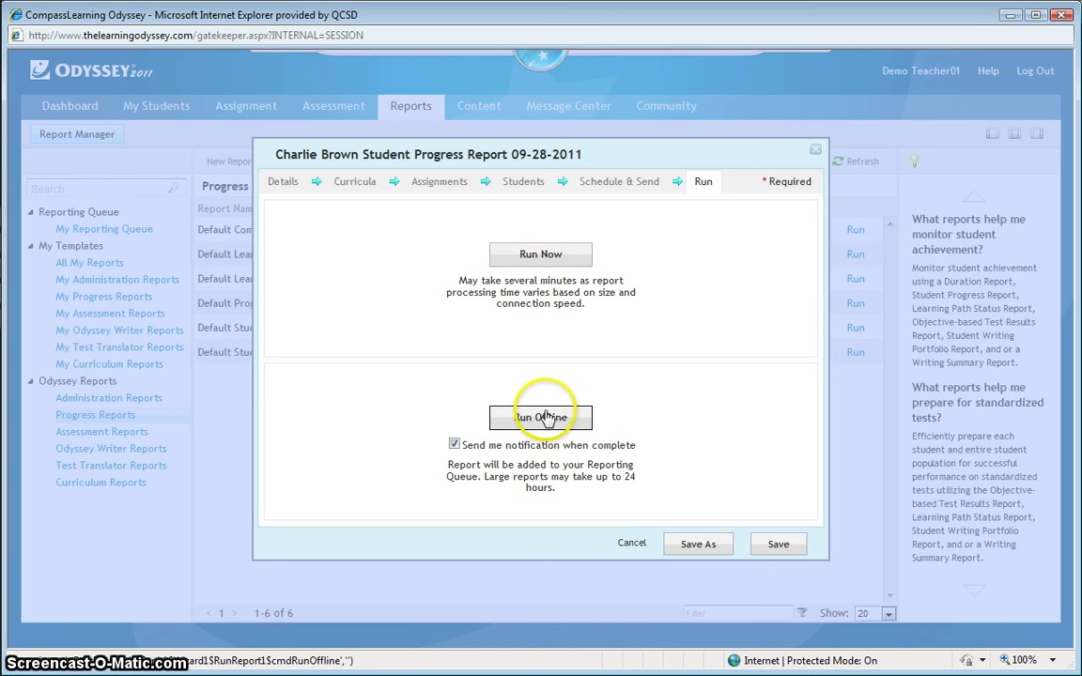
{"action": "left_click", "coordinate": [540, 256]}
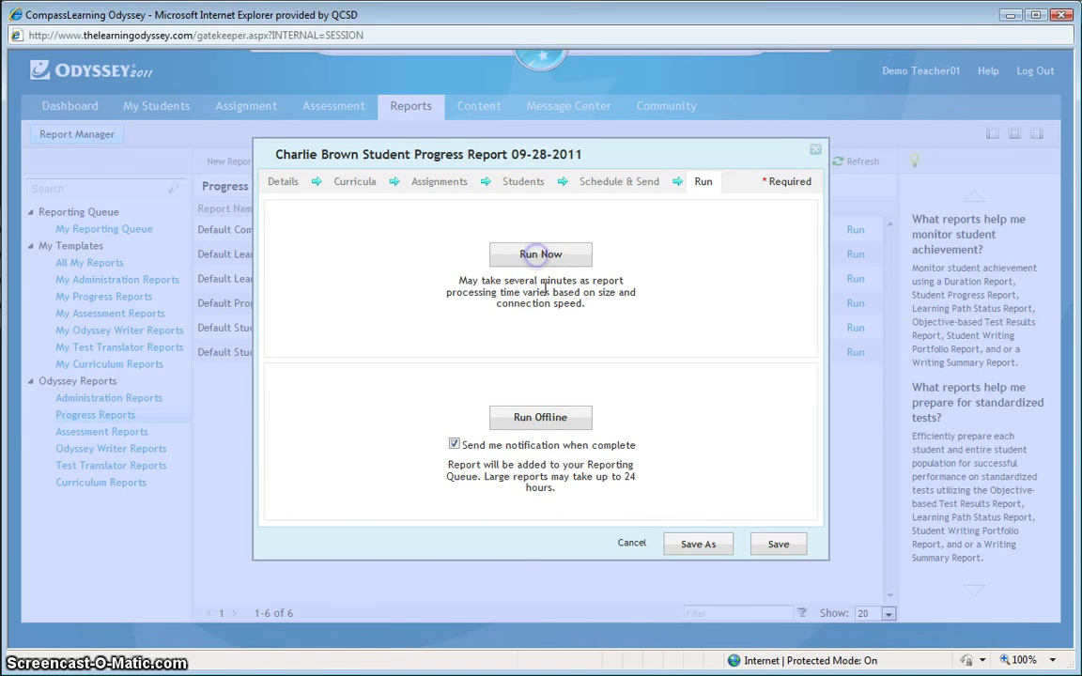
{"action": "left_click", "coordinate": [768, 292]}
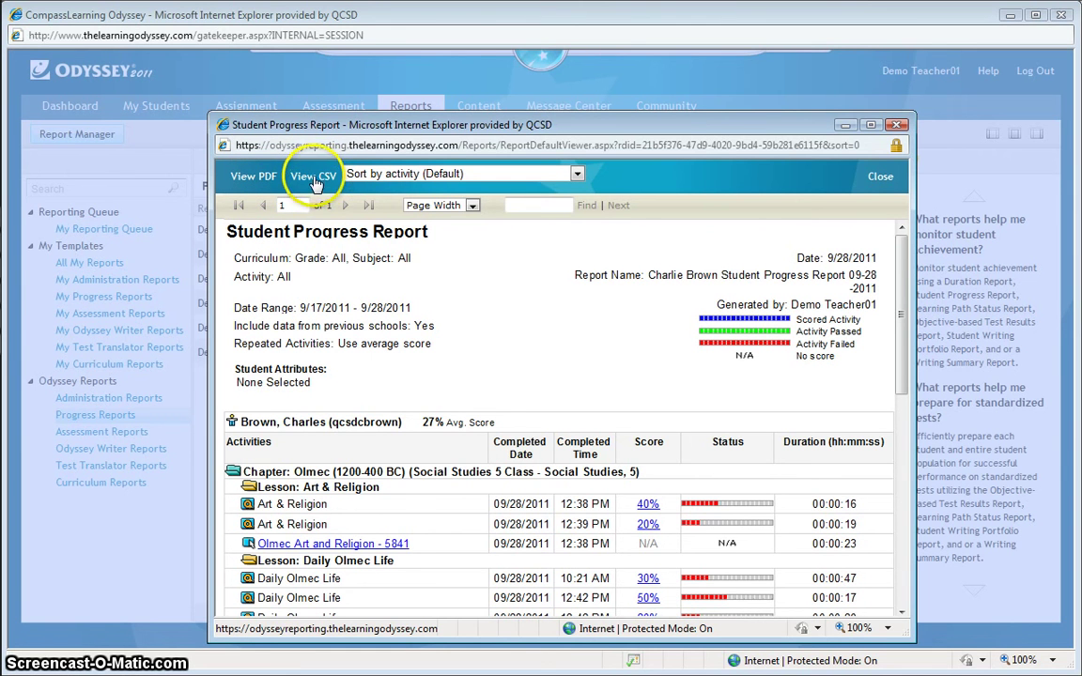
{"action": "left_click", "coordinate": [871, 126]}
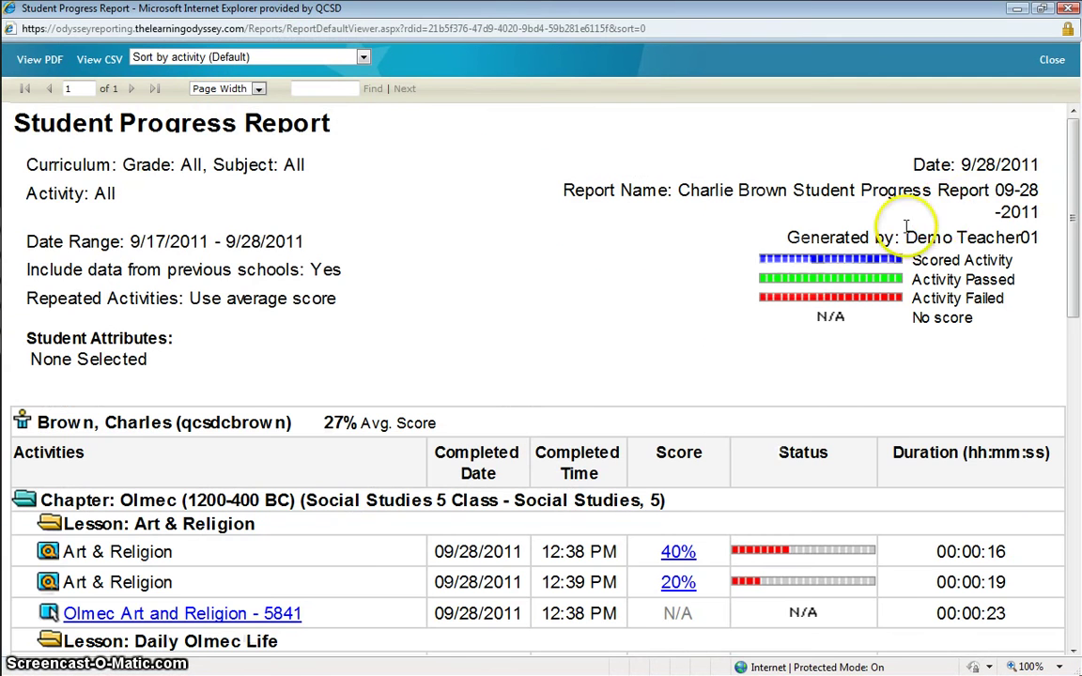
- Examine the student's quiz scores, statuses and durations across the Art & Religion, Daily Olmec Life and Olmec Civilization lessons
{"action": "left_click", "coordinate": [1075, 200]}
{"action": "left_click_drag", "start_coordinate": [1076, 200], "coordinate": [1078, 302]}
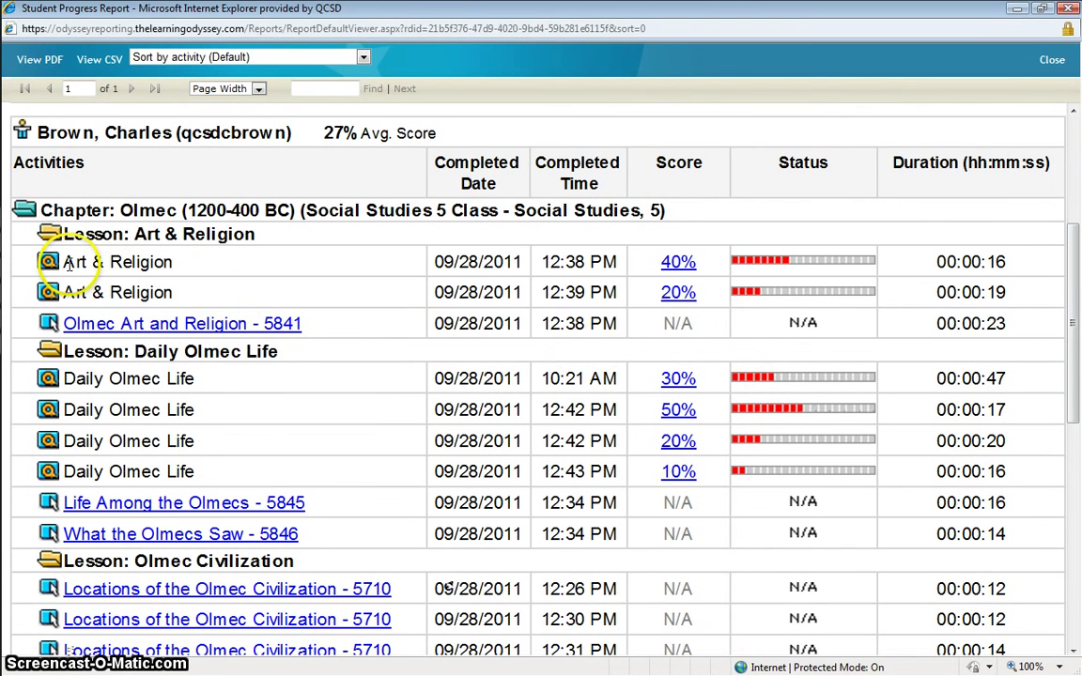
{"action": "left_click_drag", "start_coordinate": [62, 262], "coordinate": [175, 261]}
{"action": "left_click_drag", "start_coordinate": [60, 292], "coordinate": [174, 293]}
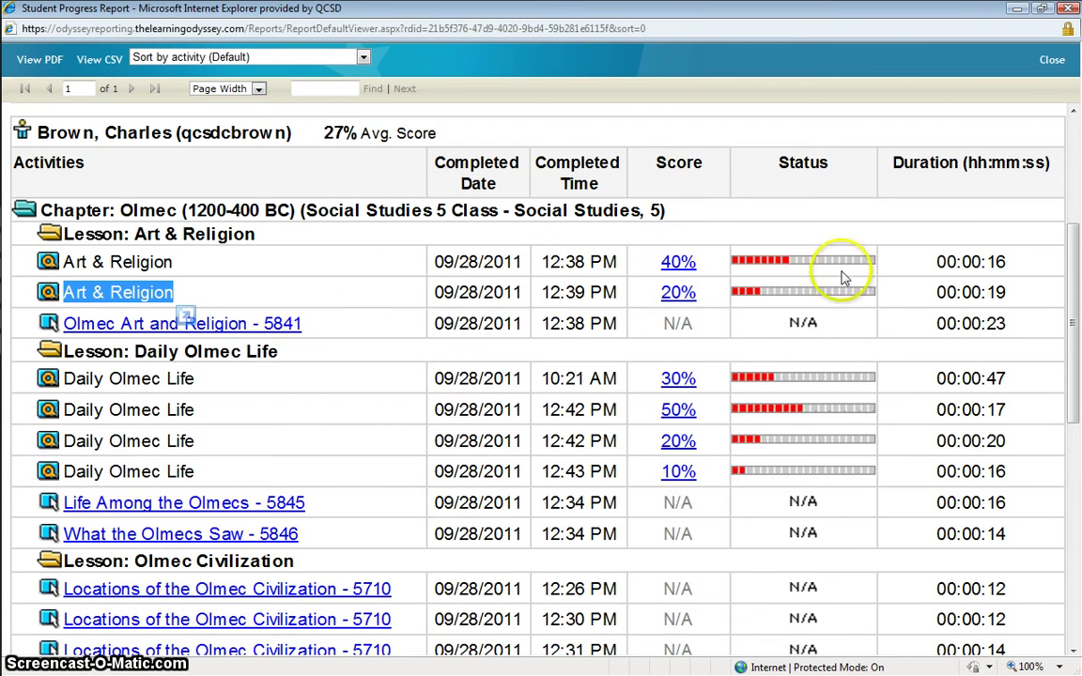
{"action": "mouse_move", "coordinate": [1076, 254]}
{"action": "left_mouse_down"}
{"action": "mouse_move", "coordinate": [1077, 409]}
{"action": "mouse_move", "coordinate": [1076, 271]}
{"action": "left_mouse_up"}
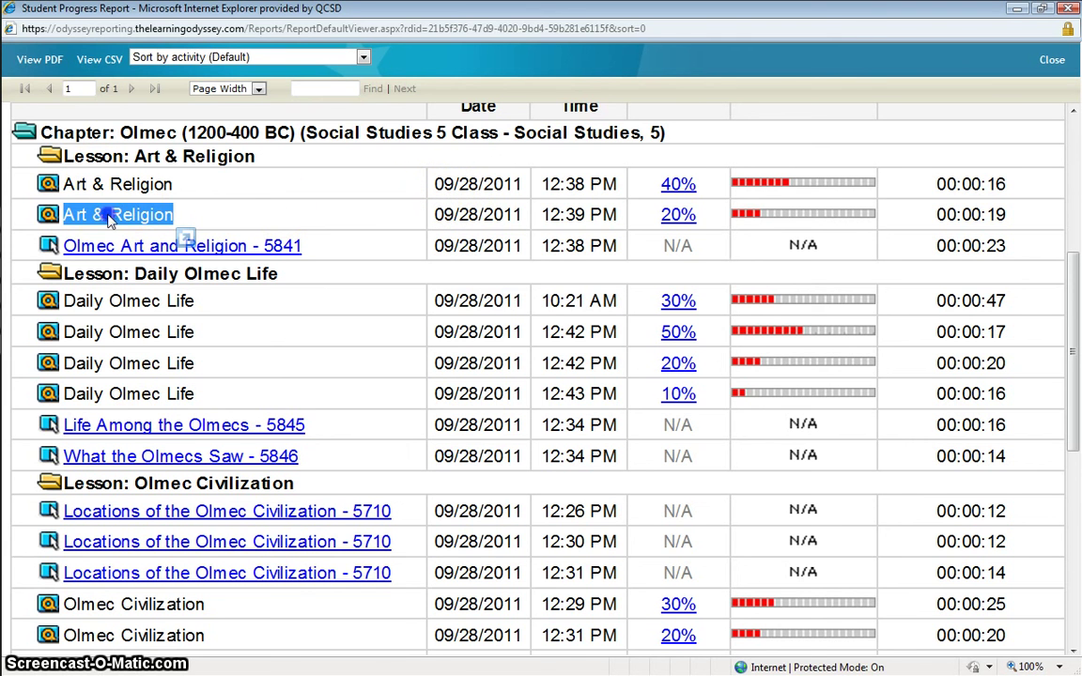
{"action": "left_click_drag", "start_coordinate": [111, 217], "coordinate": [124, 212]}
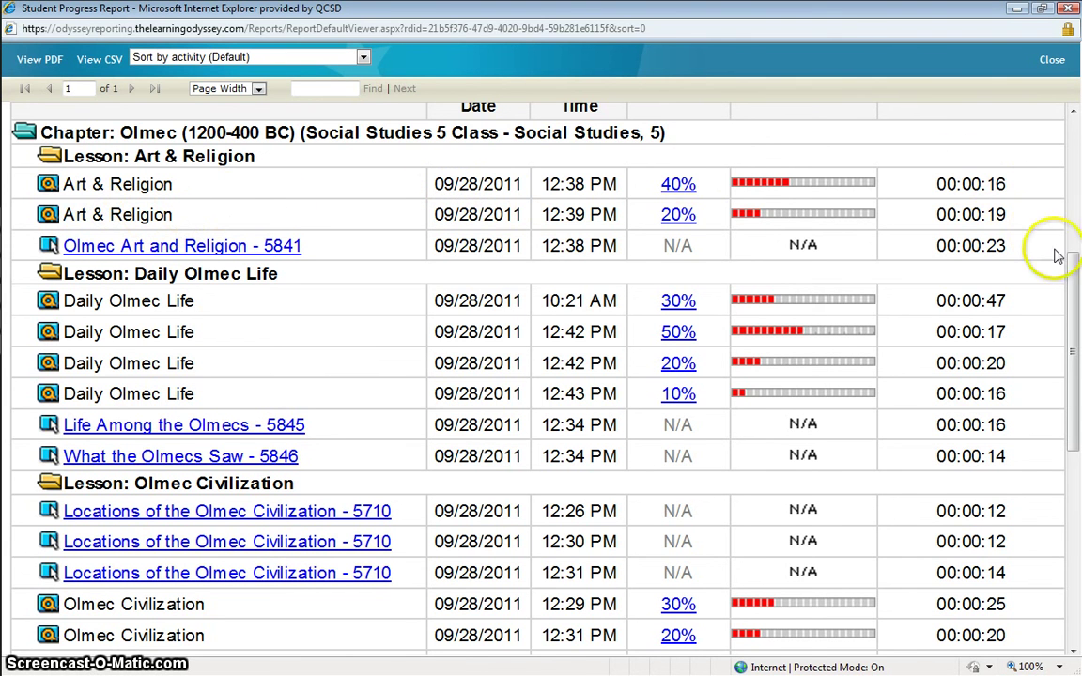
{"action": "left_click_drag", "start_coordinate": [1077, 282], "coordinate": [1077, 315]}
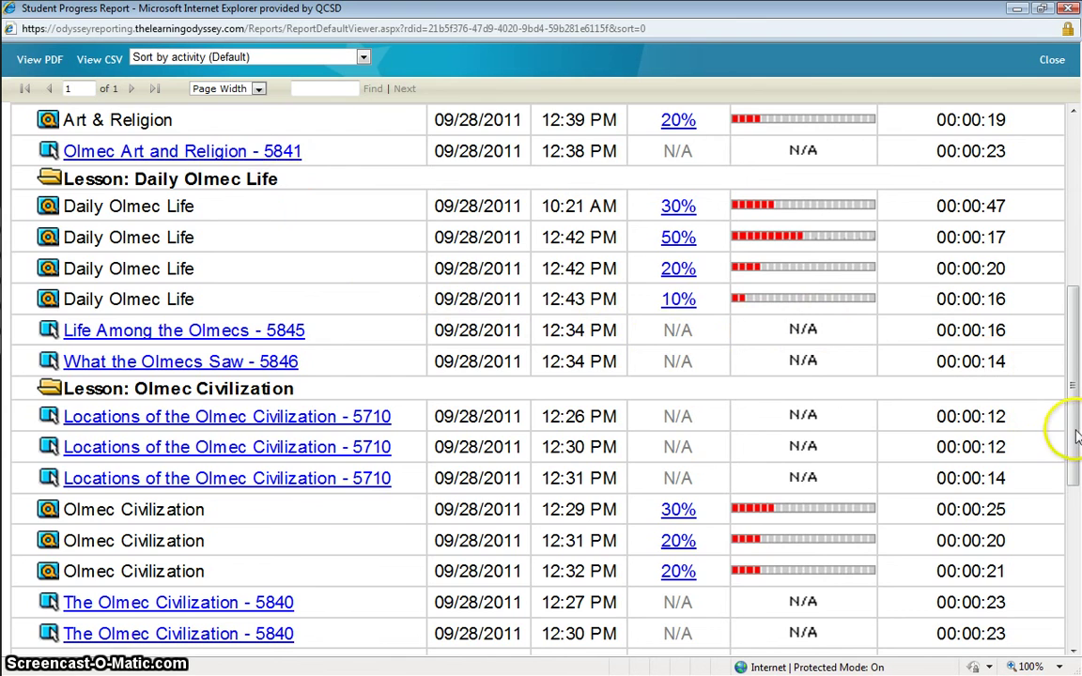
{"action": "left_click_drag", "start_coordinate": [1076, 437], "coordinate": [1079, 479]}
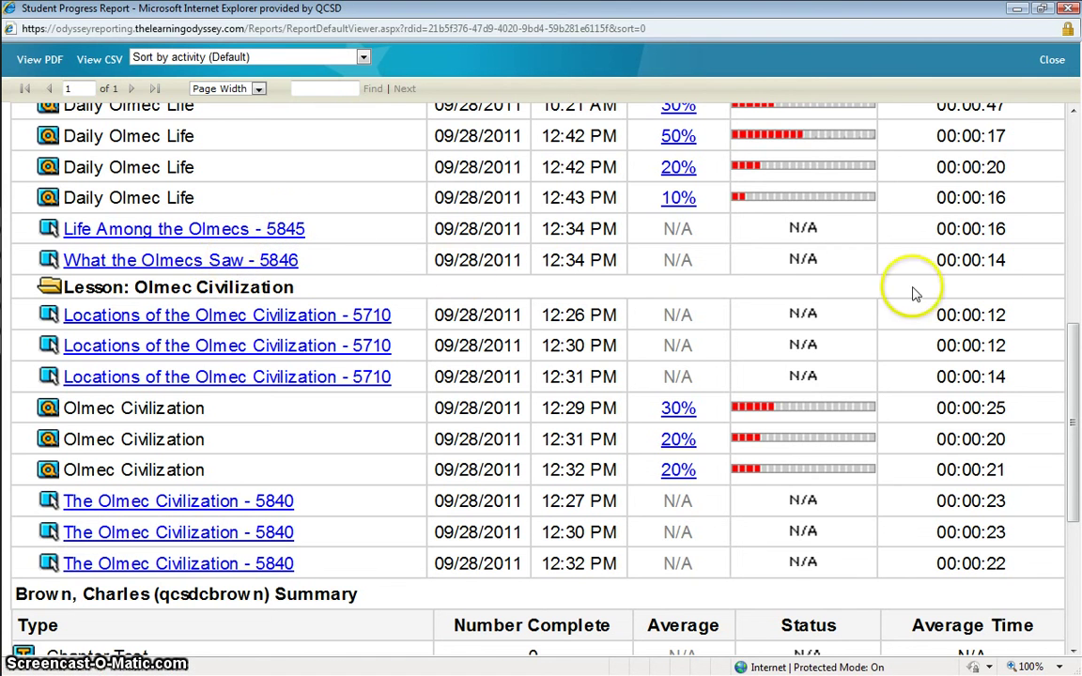
{"action": "left_click_drag", "start_coordinate": [1074, 380], "coordinate": [1076, 346]}
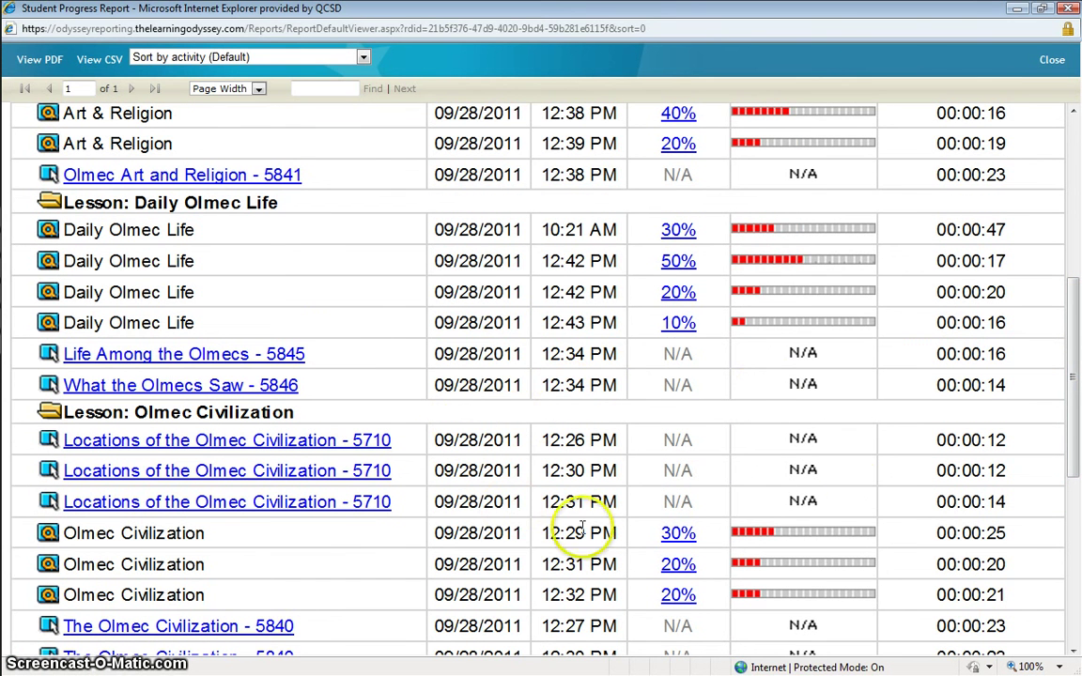
{"action": "left_click_drag", "start_coordinate": [1076, 418], "coordinate": [1078, 513]}
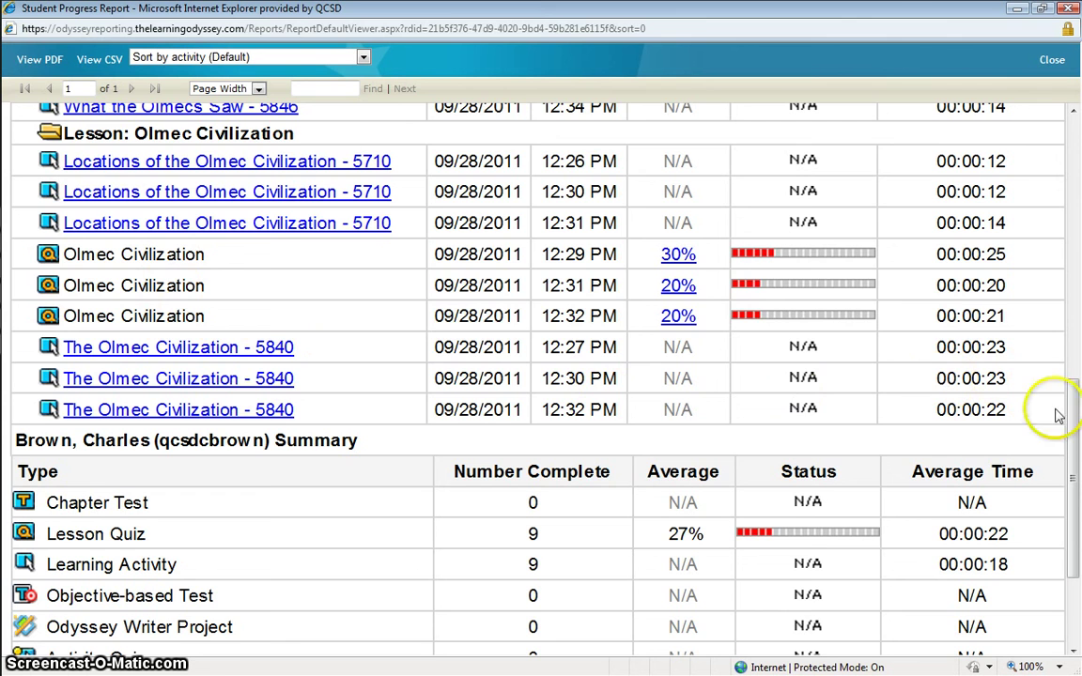
- Review the student's summary by activity type, including the Lesson Quiz average, and close the report
{"action": "left_click_drag", "start_coordinate": [1073, 428], "coordinate": [1078, 526]}
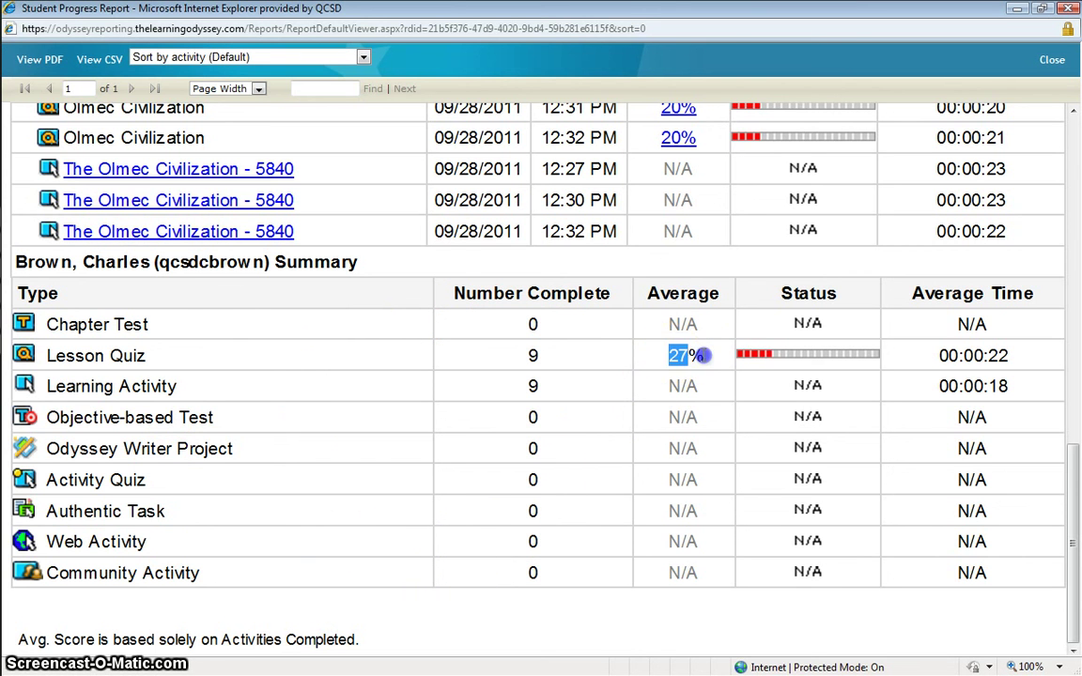
{"action": "left_click_drag", "start_coordinate": [704, 355], "coordinate": [680, 364]}
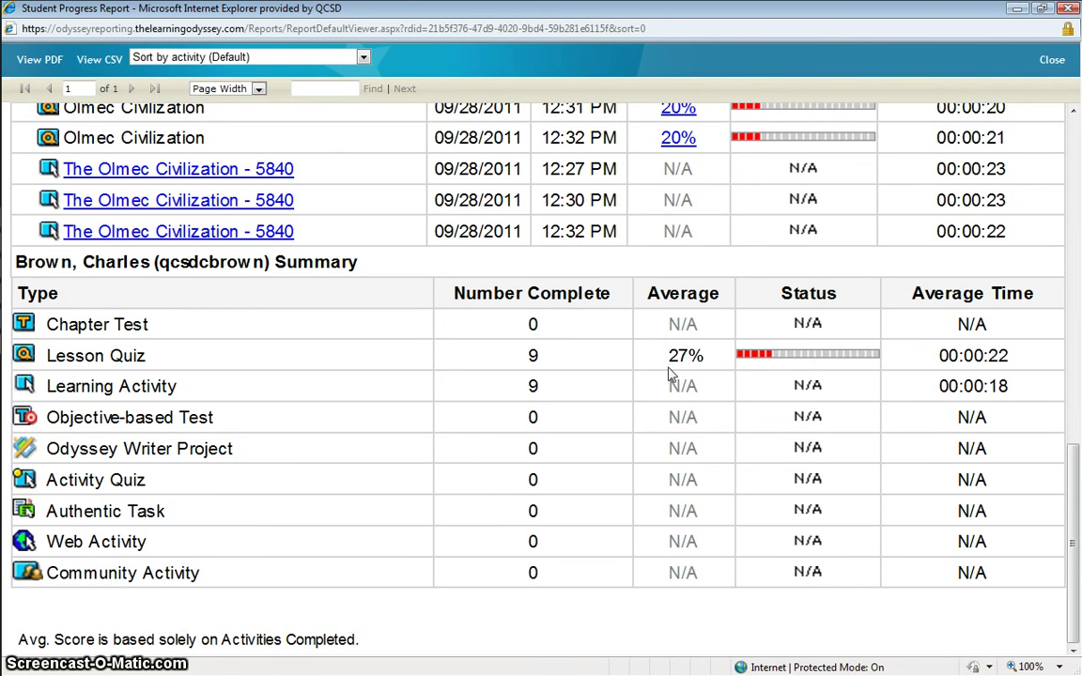
{"action": "left_click", "coordinate": [1077, 505]}
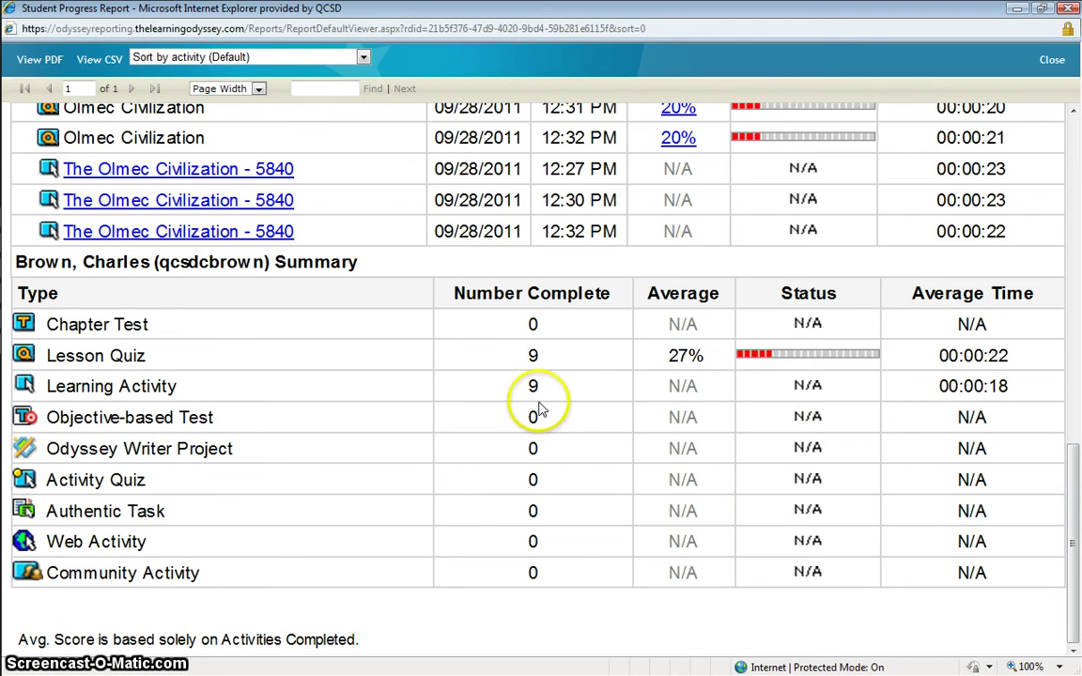
{"action": "left_click_drag", "start_coordinate": [1076, 534], "coordinate": [1050, 172]}
{"action": "left_click", "coordinate": [1048, 66]}
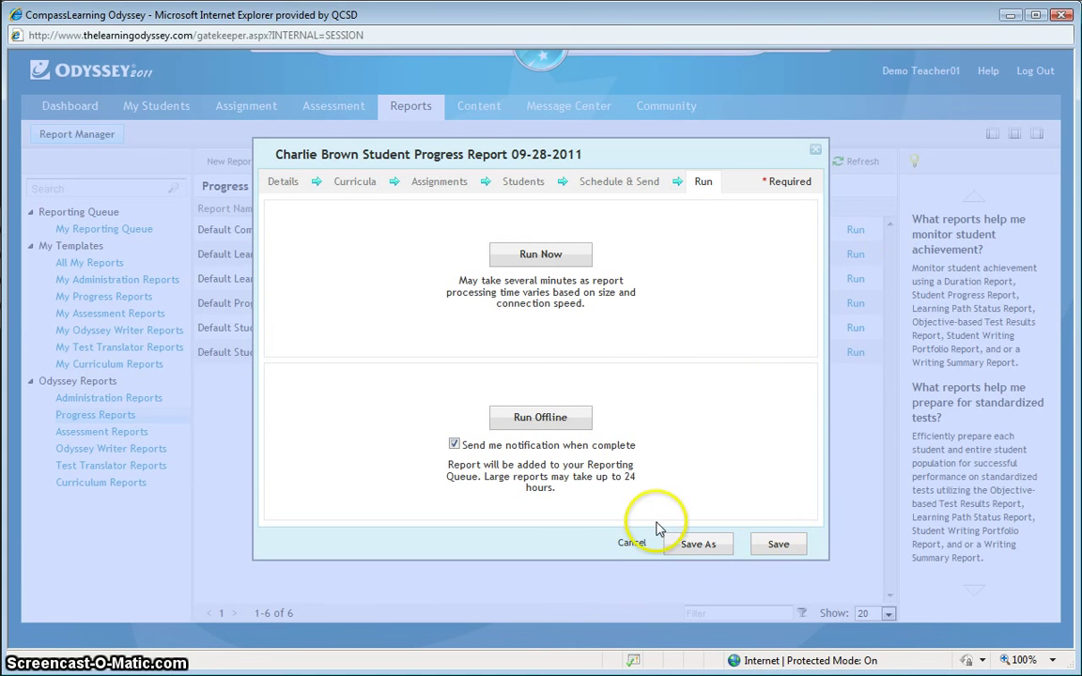
- Save the report settings as a template under the existing report name and close the report wizard
{"action": "left_click", "coordinate": [785, 551]}
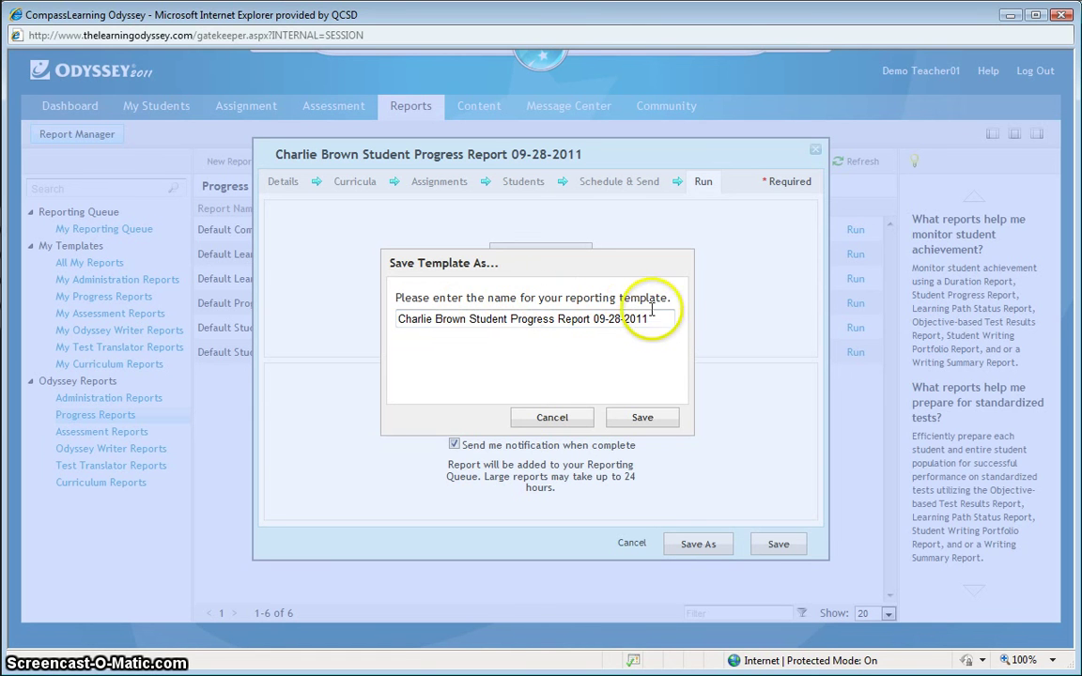
{"action": "left_click", "coordinate": [642, 417]}
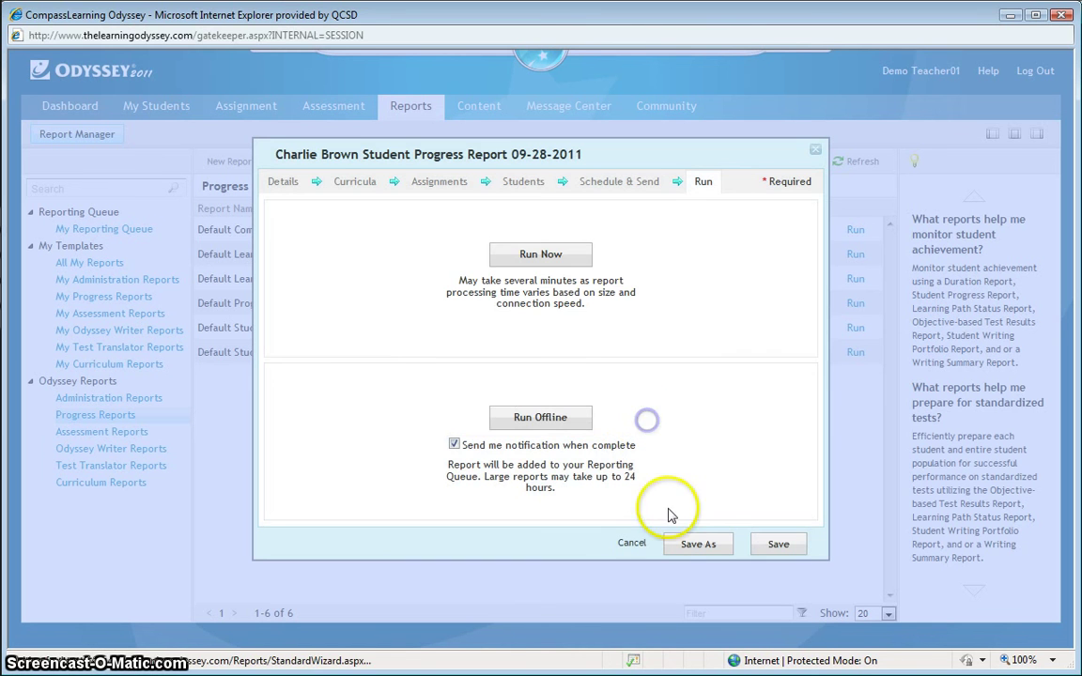
{"action": "left_click", "coordinate": [816, 154]}
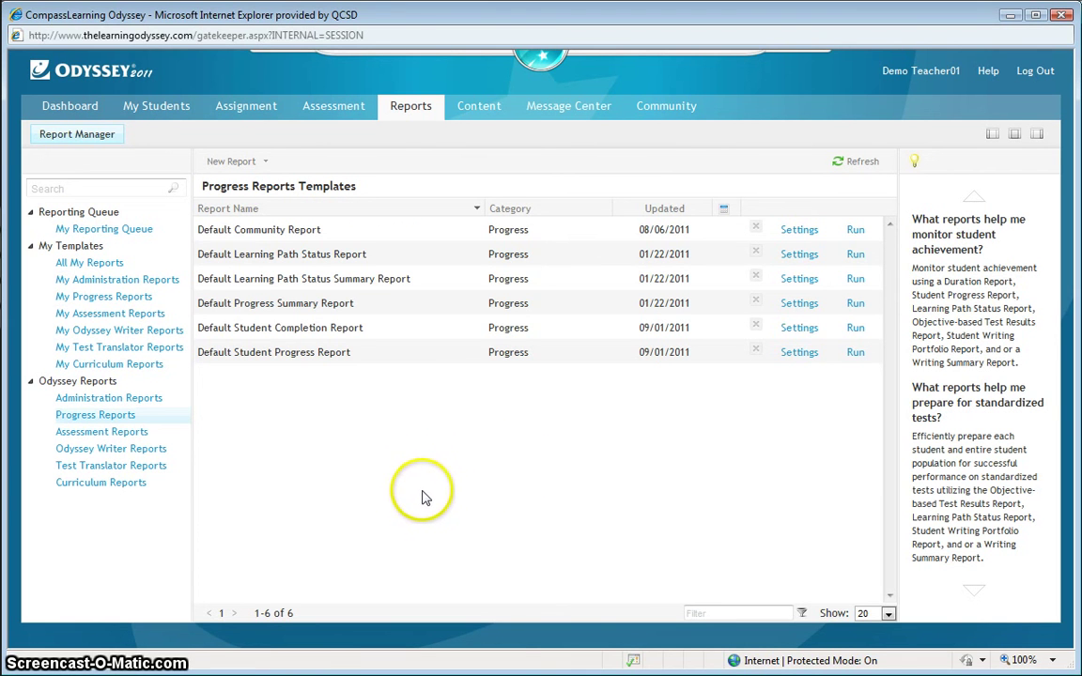
- Open the settings of the saved student template in My Progress Reports, switch its Schedule & Send status to On, and save the template
{"action": "left_click", "coordinate": [103, 297]}
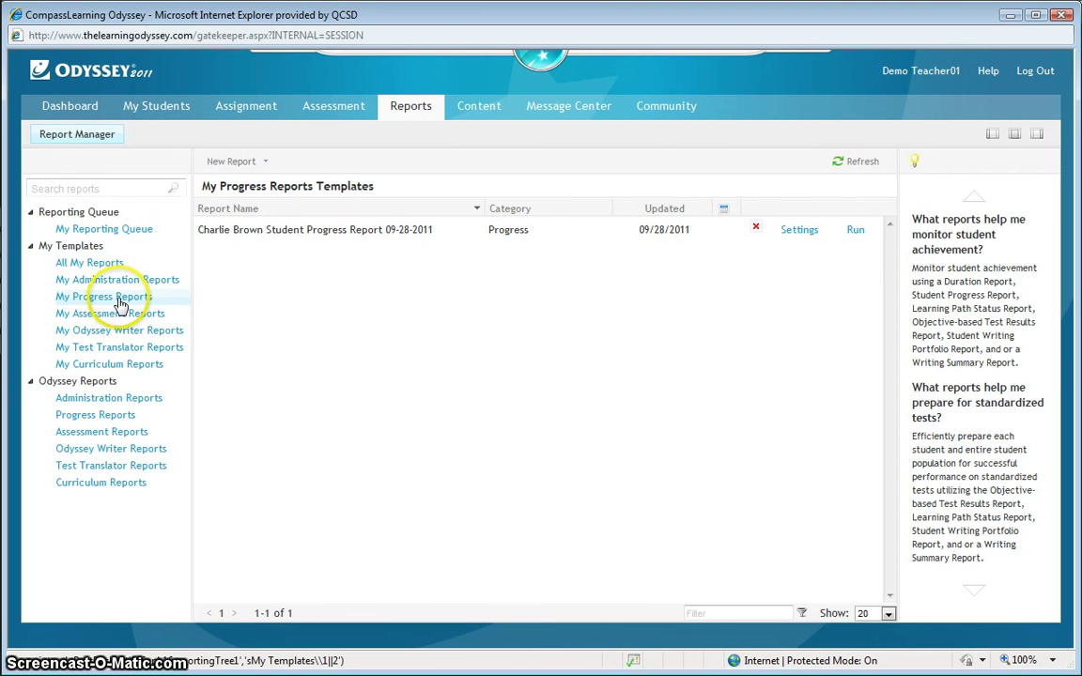
{"action": "left_click", "coordinate": [796, 232]}
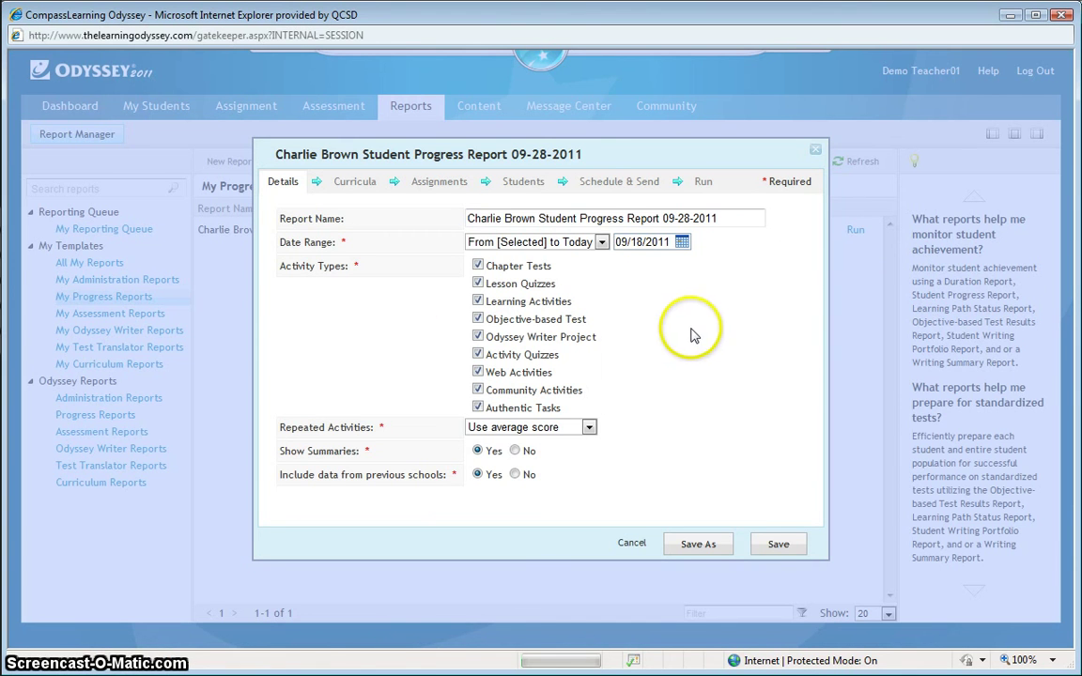
{"action": "left_click", "coordinate": [617, 187]}
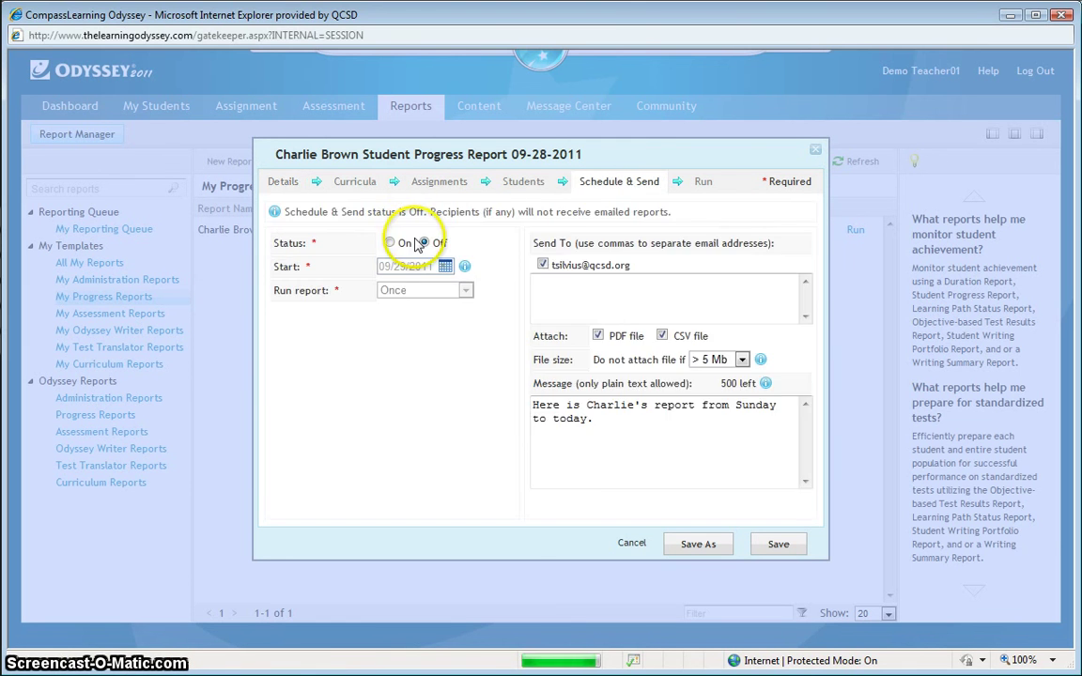
{"action": "left_click", "coordinate": [389, 244]}
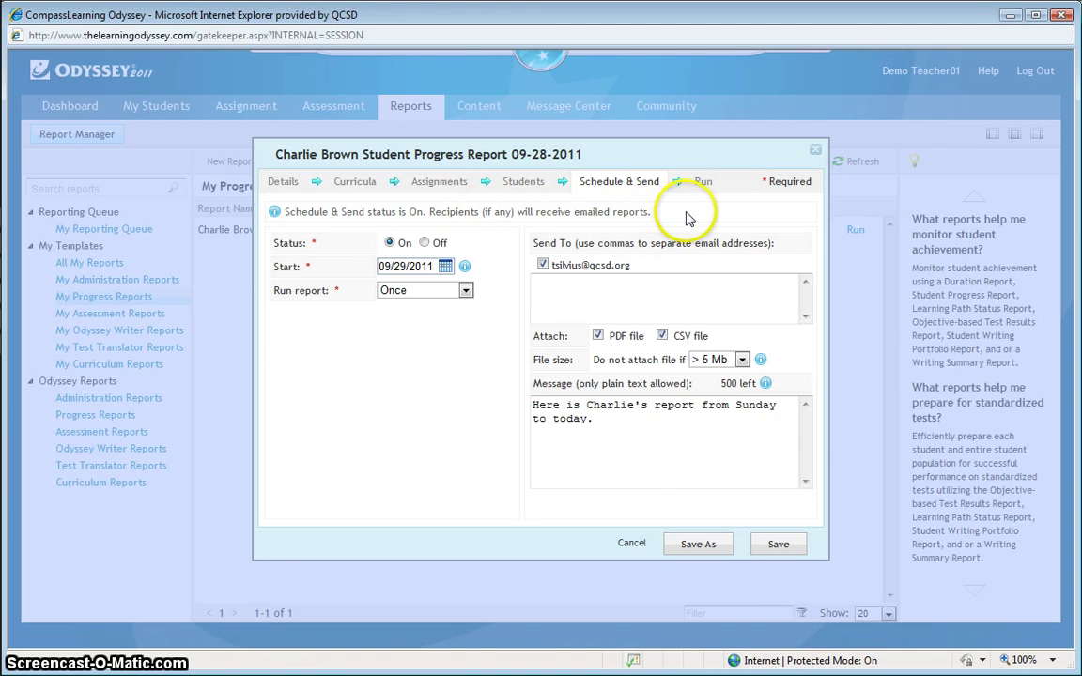
{"action": "left_click", "coordinate": [800, 545]}
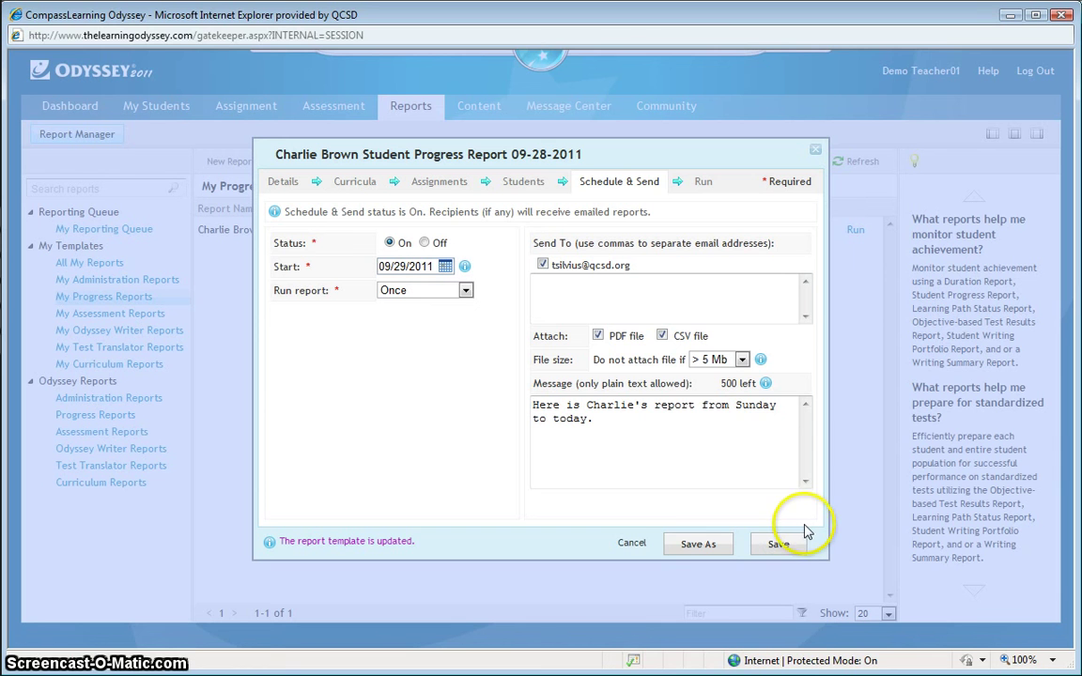
- Run the saved student progress report immediately
{"action": "left_click", "coordinate": [701, 181]}
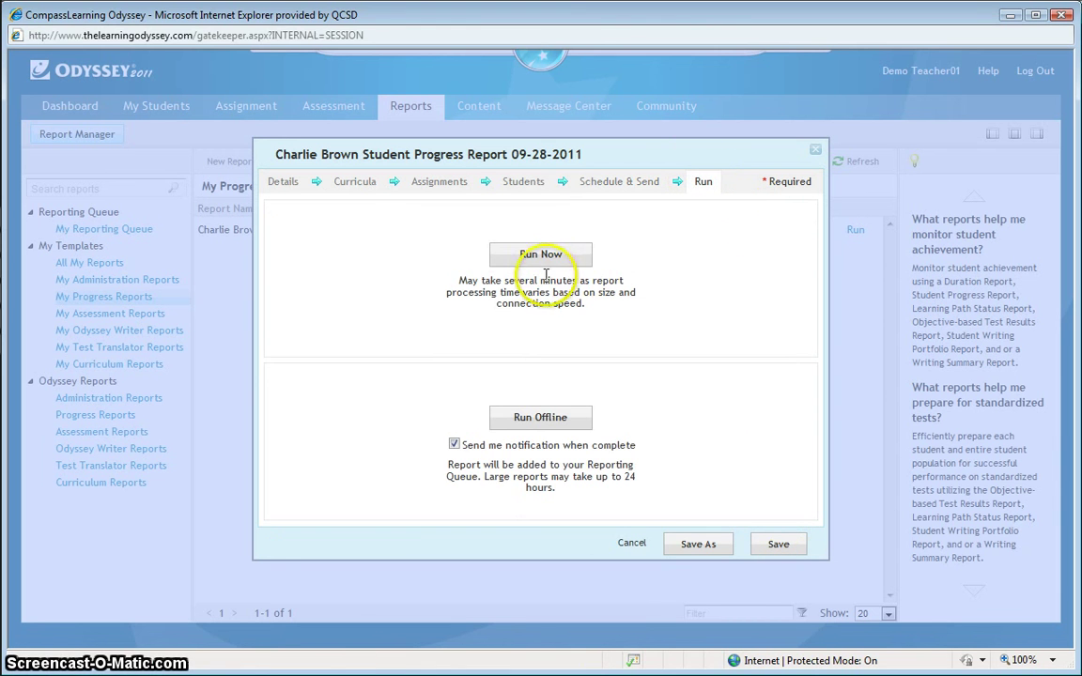
{"action": "left_click", "coordinate": [544, 254]}
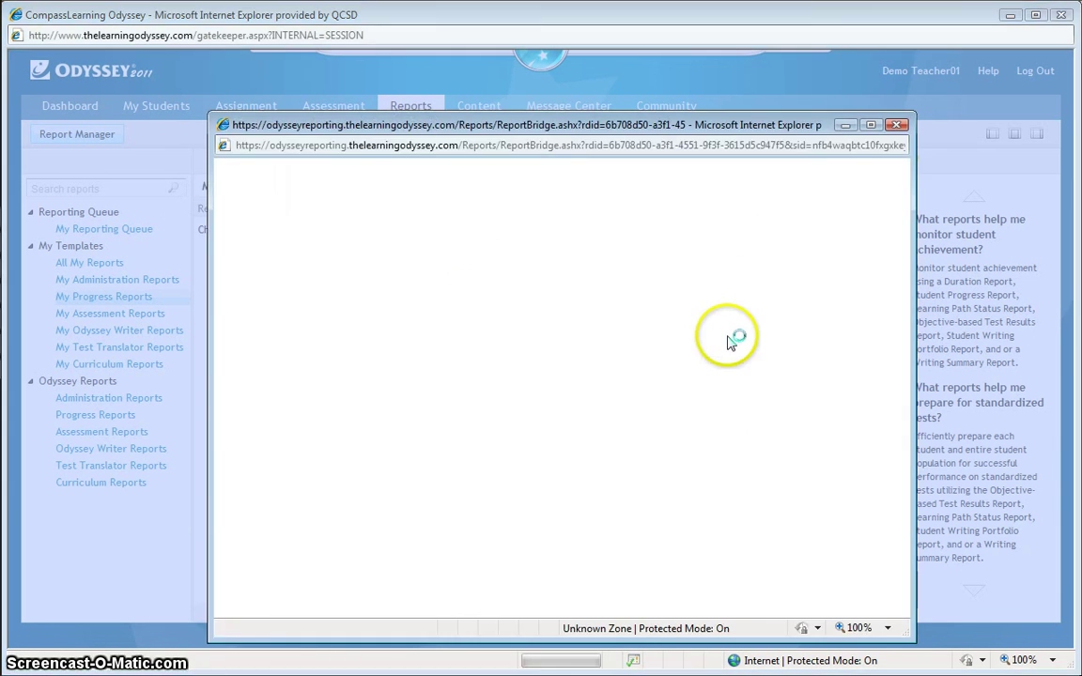